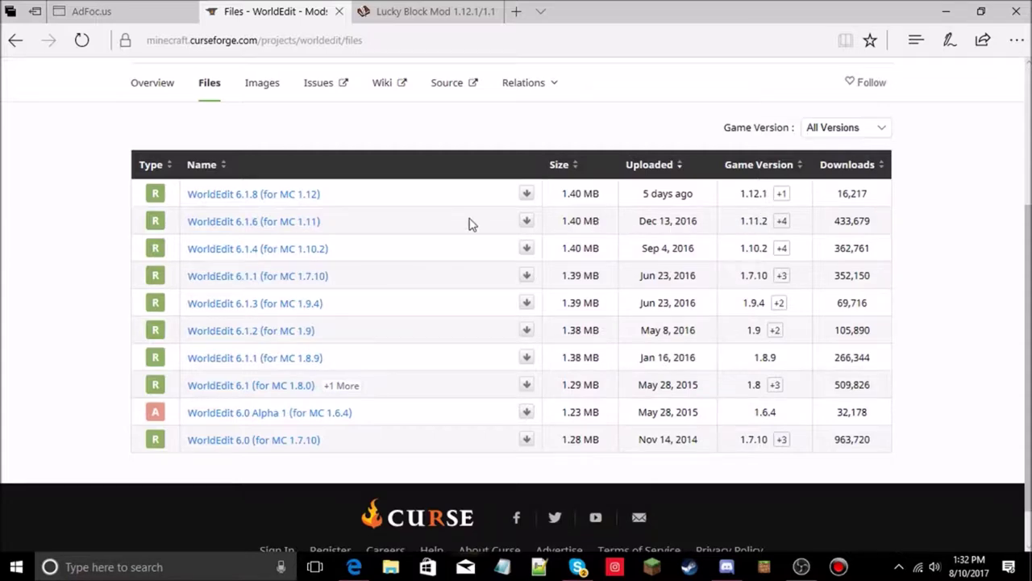
Step: Save the WorldEdit 6.1.6 (for MC 1.11) file to the Desktop and go to the Lucky Block Mod page
{"action": "left_click", "coordinate": [524, 225]}
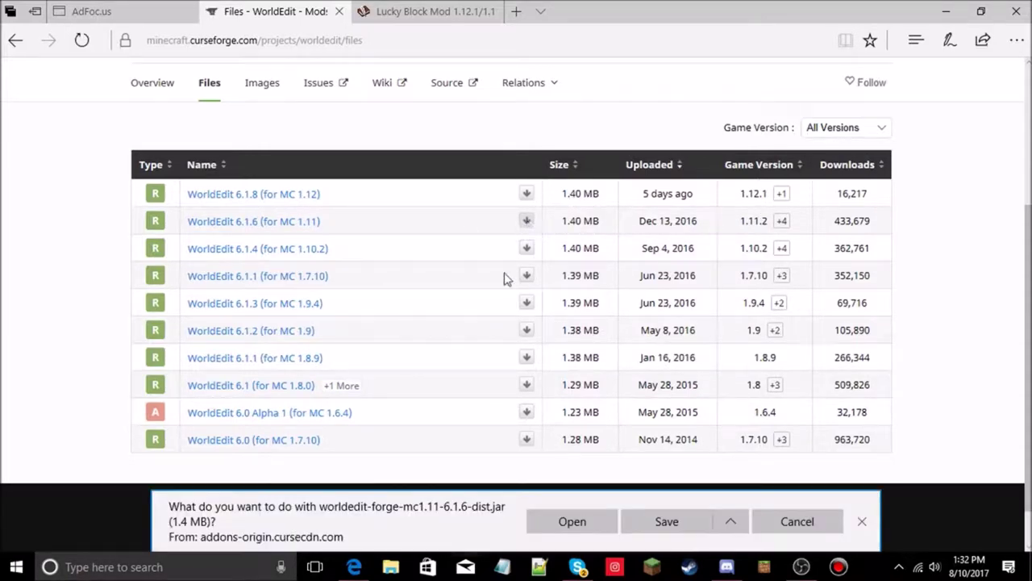
{"action": "left_click", "coordinate": [730, 521]}
{"action": "left_click", "coordinate": [687, 502]}
{"action": "left_click", "coordinate": [58, 111]}
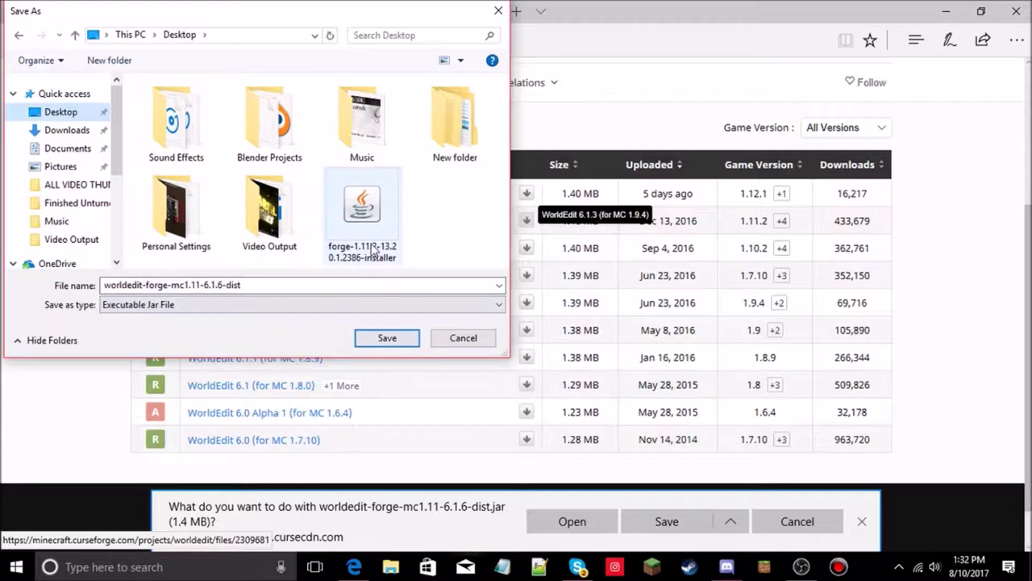
{"action": "left_click", "coordinate": [387, 338]}
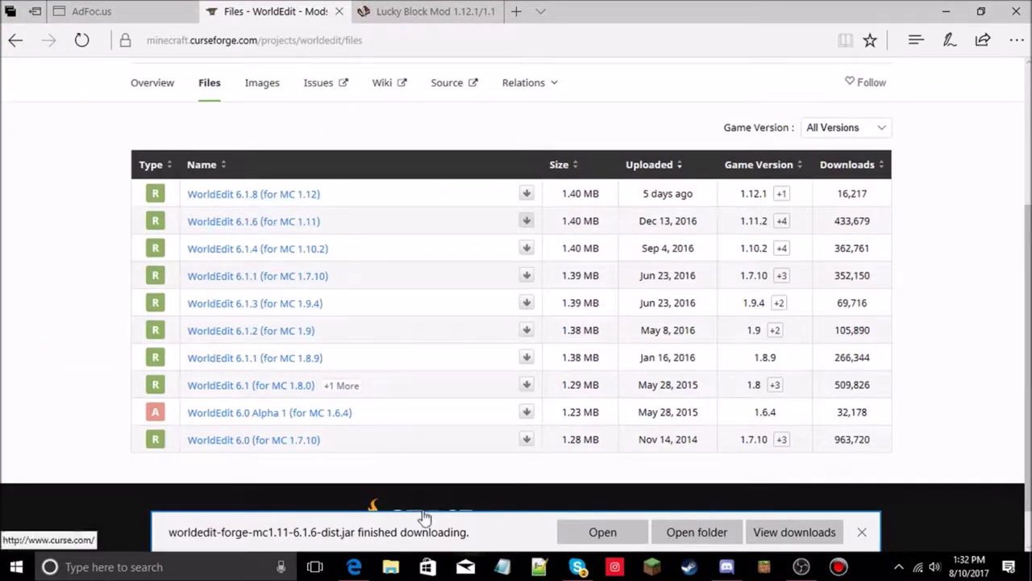
{"action": "left_click", "coordinate": [863, 532]}
{"action": "left_click", "coordinate": [427, 11]}
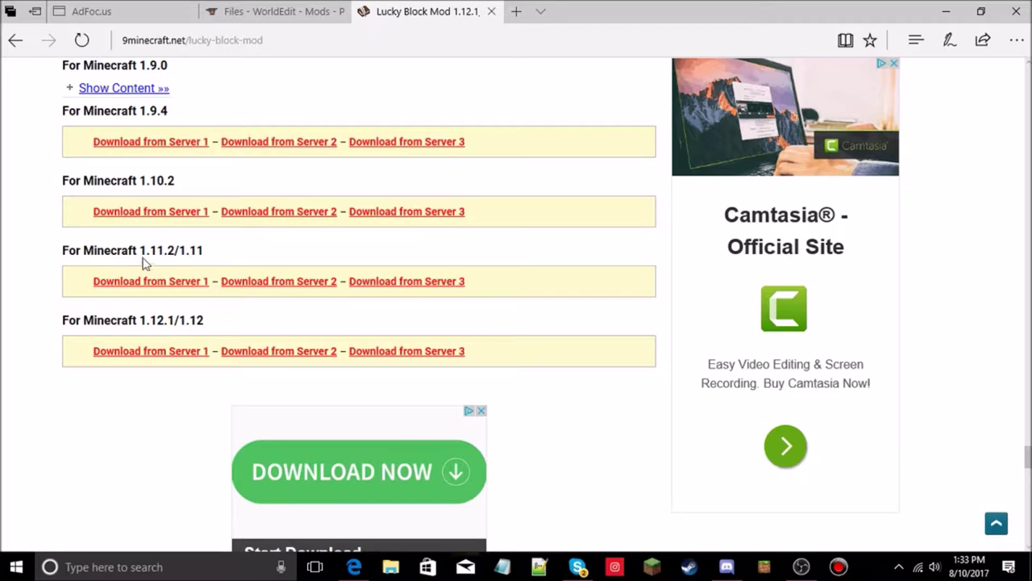
{"action": "left_click", "coordinate": [169, 290]}
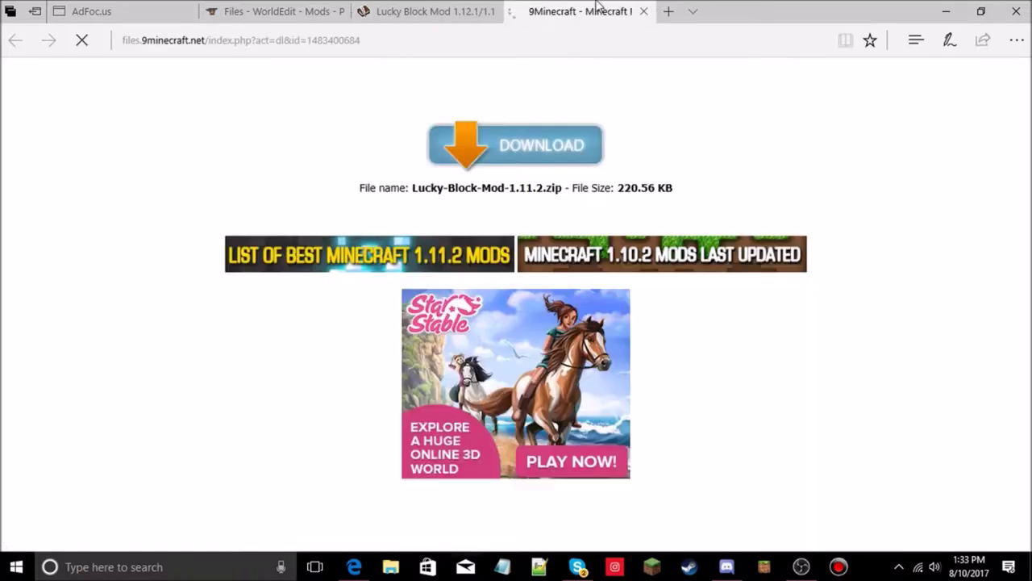
{"action": "left_click", "coordinate": [534, 157]}
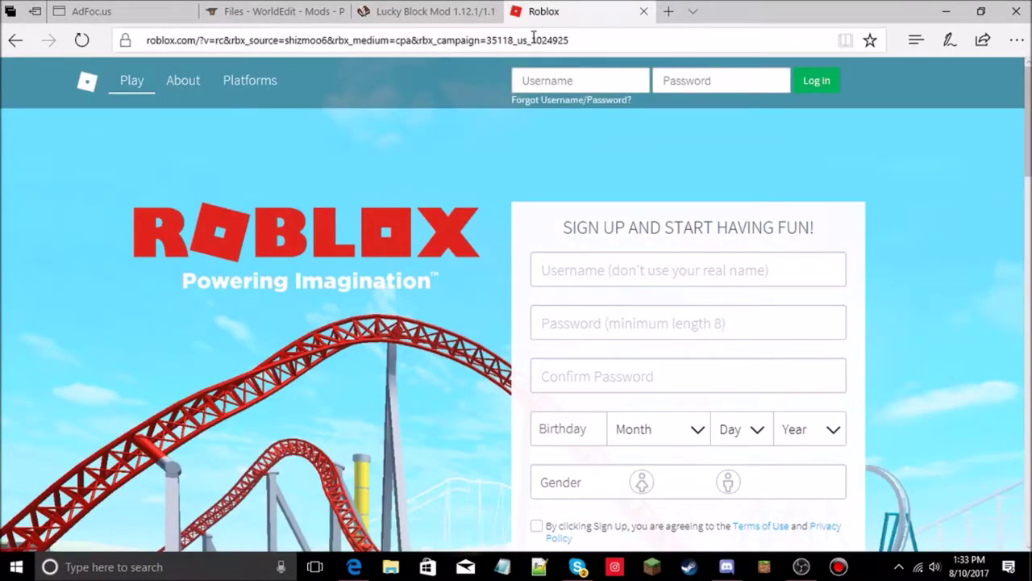
{"action": "left_click", "coordinate": [644, 12]}
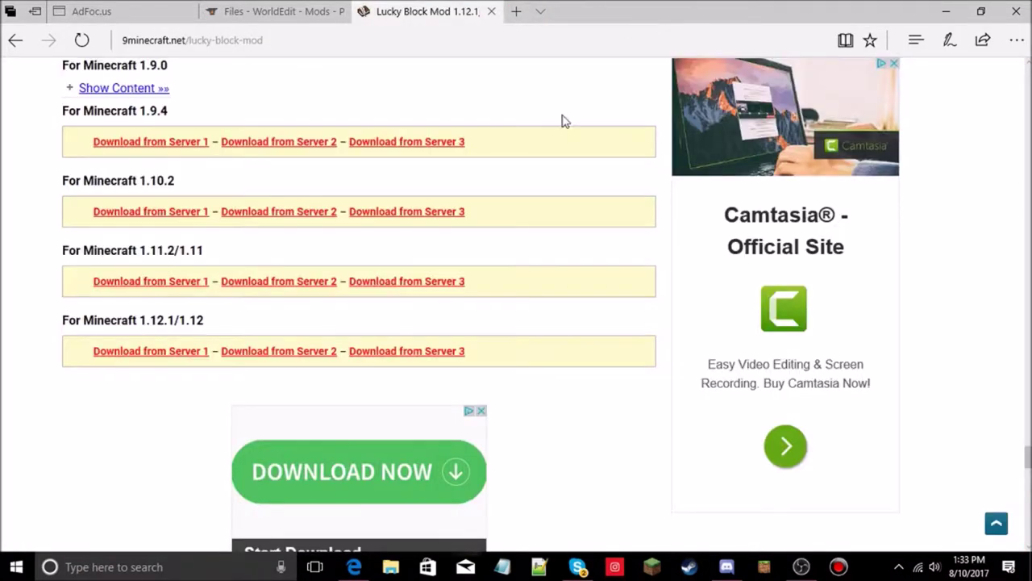
Step: Download Lucky-Block-Mod-1.11.2.zip from Server 1 for Minecraft 1.11.2/1.11, save it to the Desktop and close the download page
{"action": "left_click", "coordinate": [151, 281]}
{"action": "left_click", "coordinate": [528, 151]}
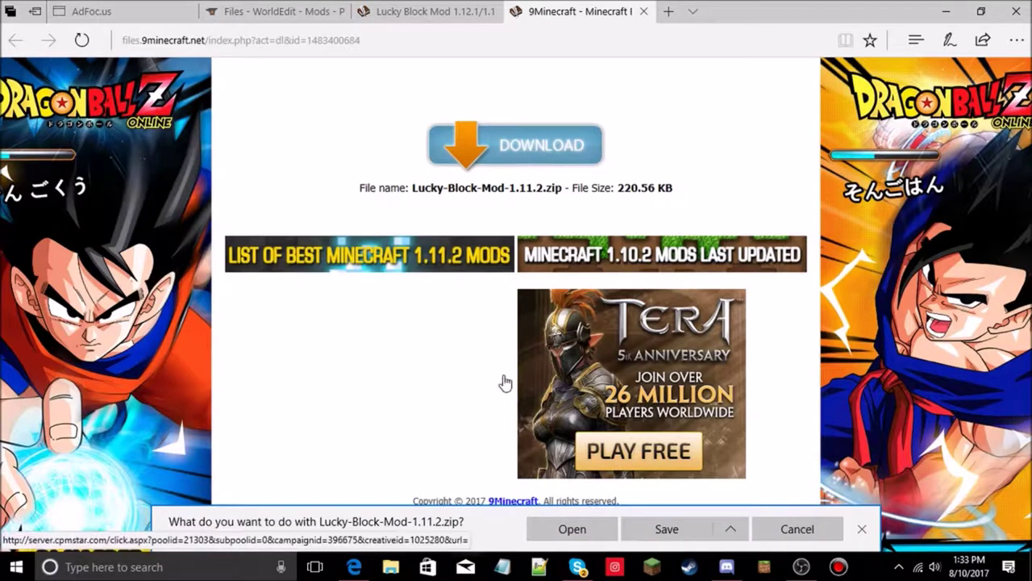
{"action": "left_click", "coordinate": [677, 528]}
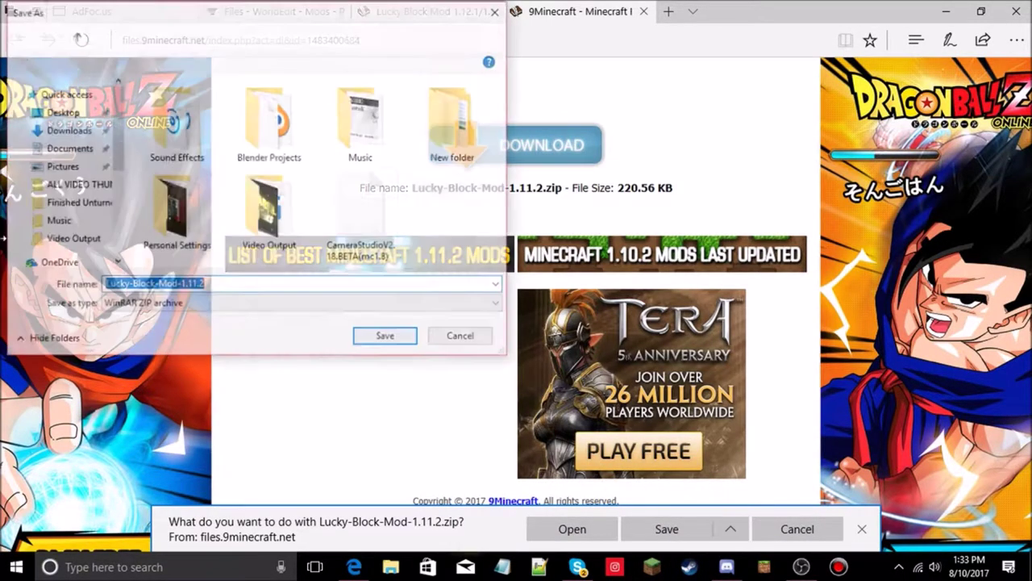
{"action": "left_click", "coordinate": [387, 340]}
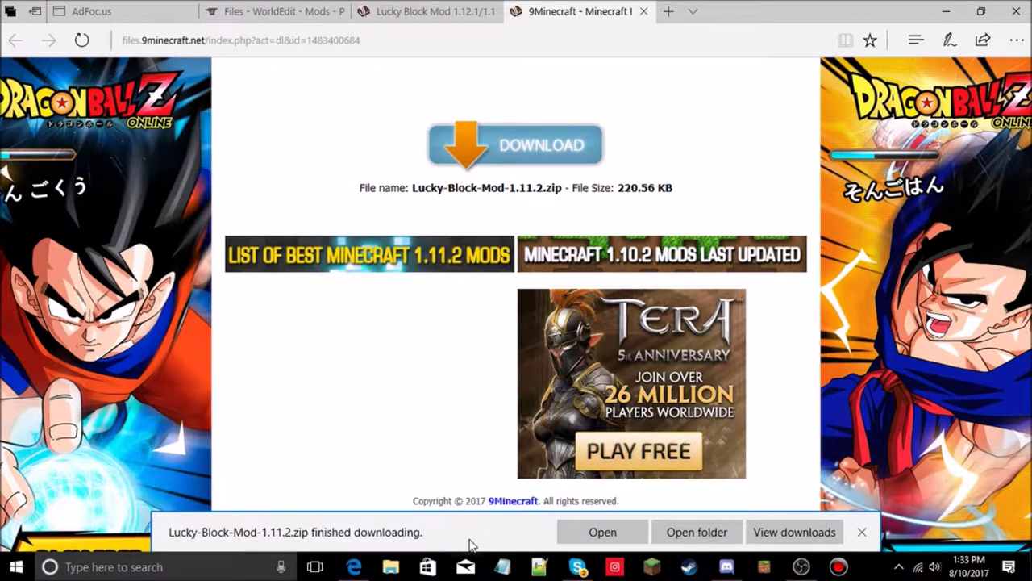
{"action": "left_click", "coordinate": [863, 534]}
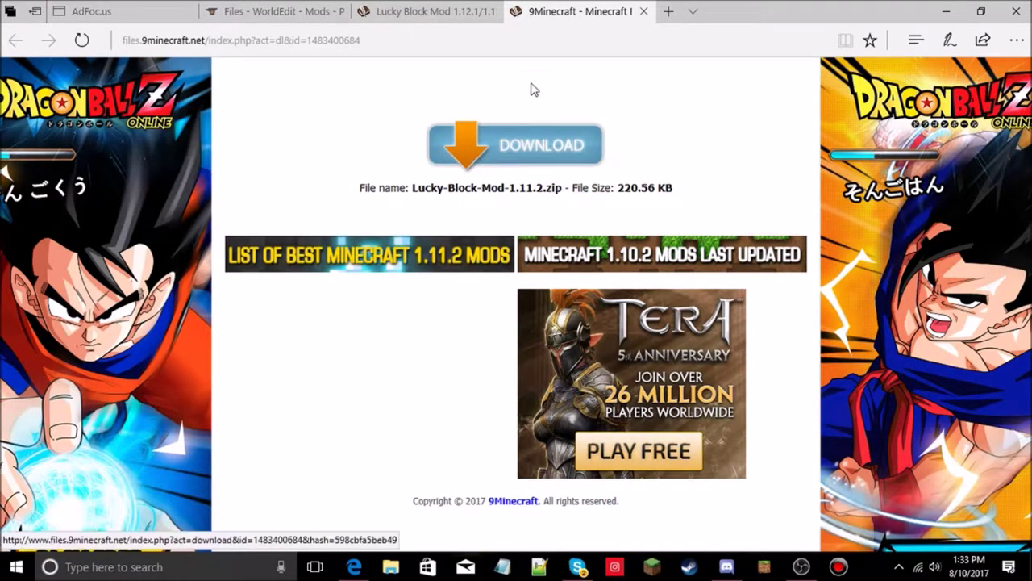
{"action": "left_click", "coordinate": [643, 12]}
Step: Minimize the browser and arrange the Forge installer, WorldEdit and Lucky Block files in a row beneath the Video Output icon
{"action": "left_click", "coordinate": [85, 8]}
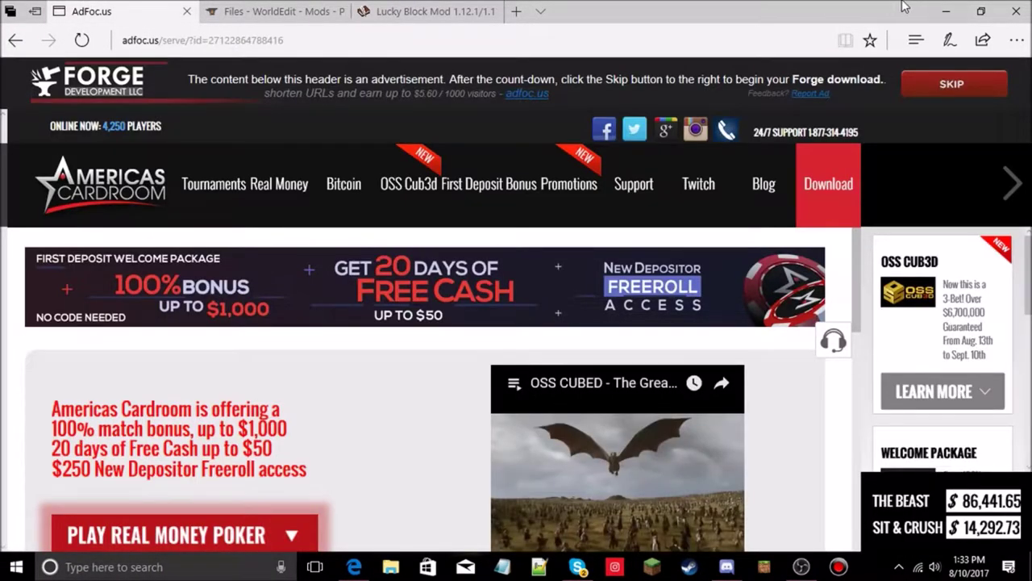
{"action": "left_click", "coordinate": [946, 11]}
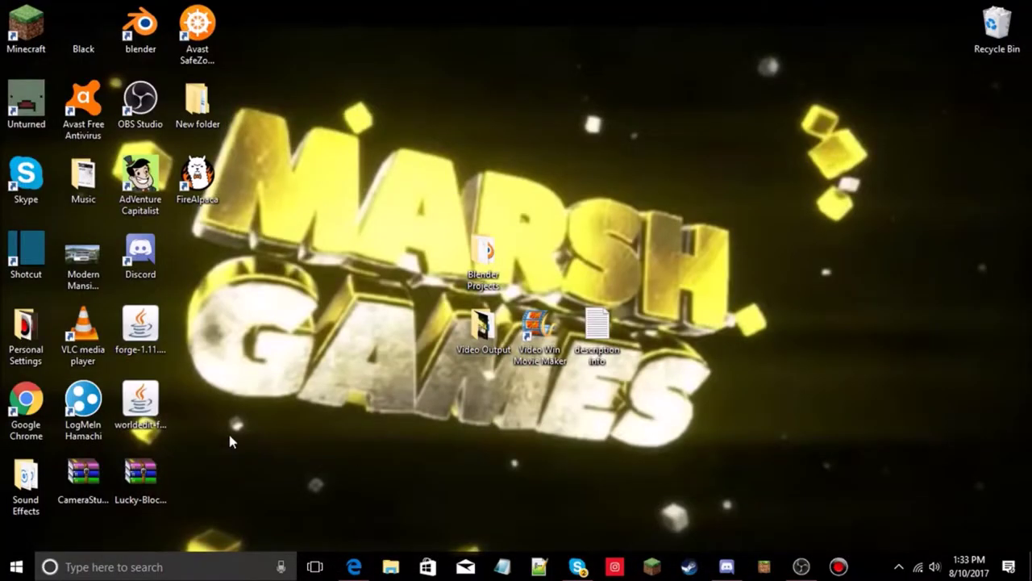
{"action": "left_click_drag", "start_coordinate": [149, 347], "coordinate": [491, 421]}
{"action": "left_click_drag", "start_coordinate": [153, 428], "coordinate": [540, 419]}
{"action": "left_click_drag", "start_coordinate": [141, 479], "coordinate": [621, 417]}
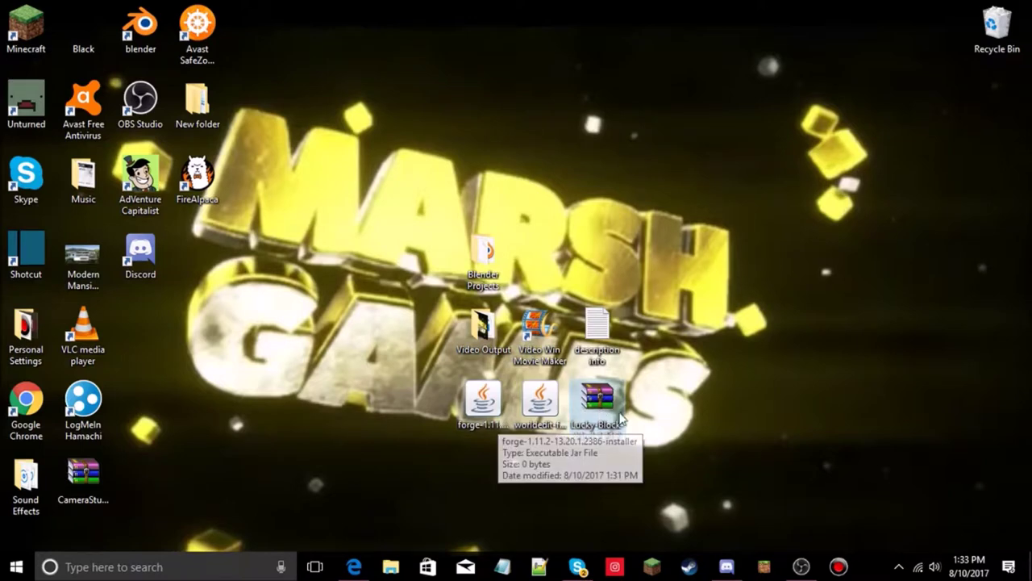
Step: Run the Forge 1.11.2 installer from the desktop and install the client into the .minecraft folder
{"action": "left_click", "coordinate": [483, 399]}
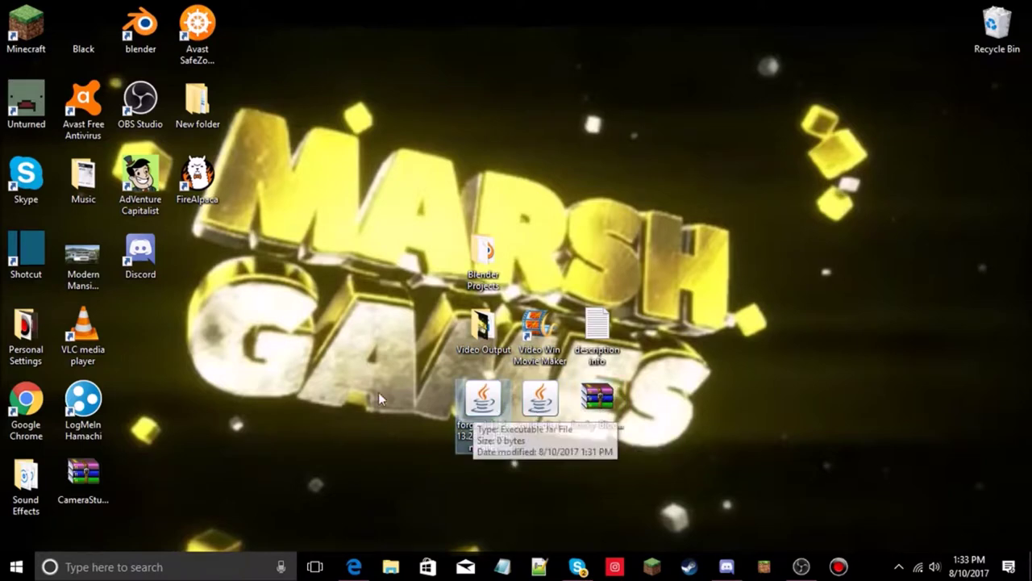
{"action": "double_click", "coordinate": [483, 403]}
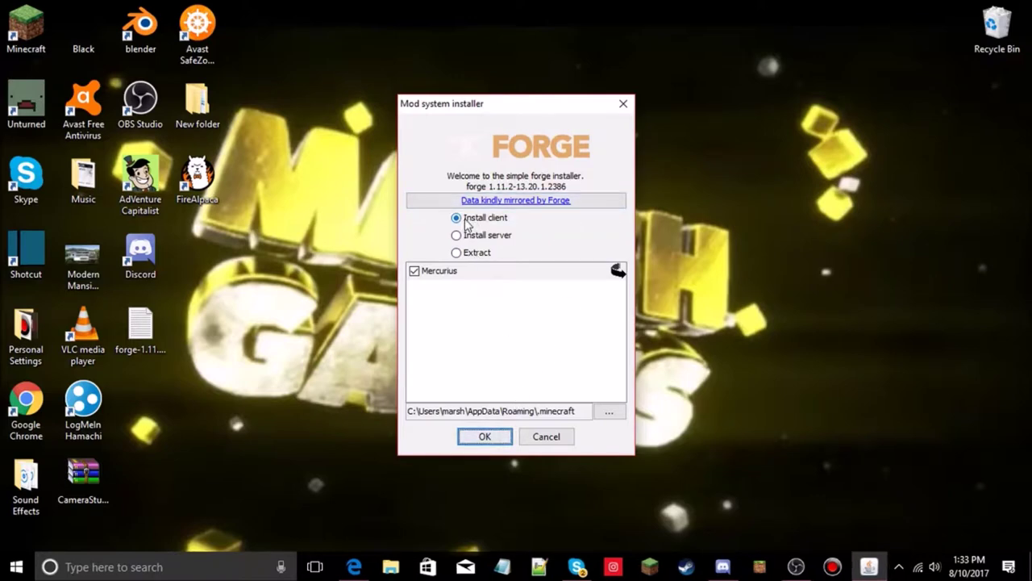
{"action": "left_click", "coordinate": [485, 436]}
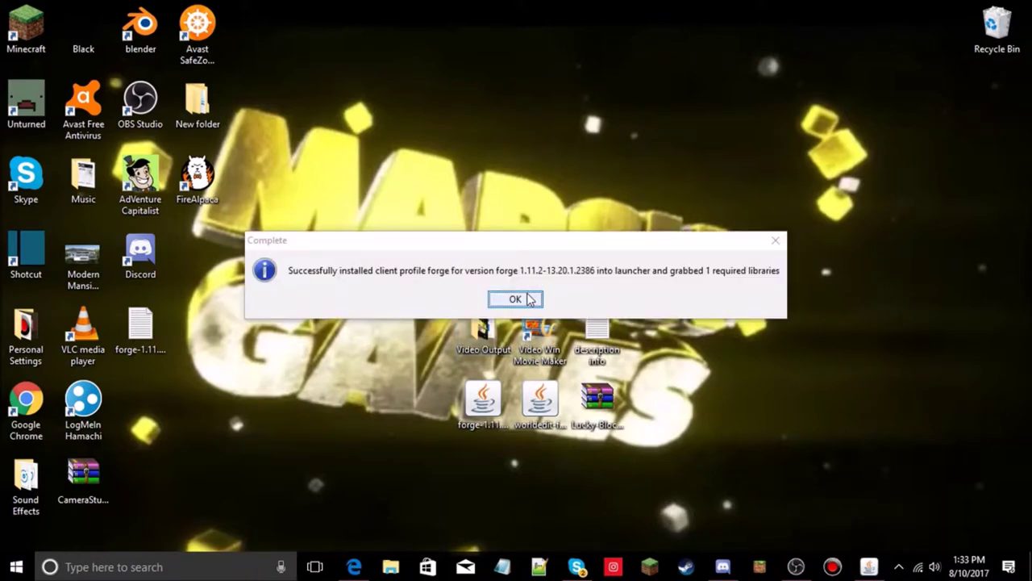
{"action": "left_click", "coordinate": [515, 299]}
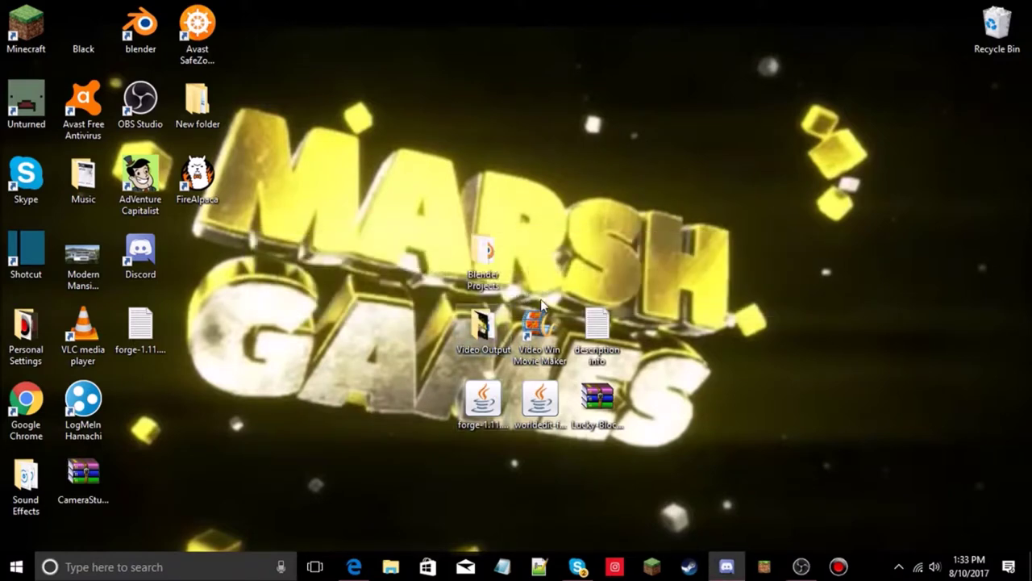
Step: Move the Forge installer out of the mod file row to the spot below the Forge log file
{"action": "left_click_drag", "start_coordinate": [494, 427], "coordinate": [153, 434]}
{"action": "left_click", "coordinate": [355, 406]}
{"action": "left_click", "coordinate": [84, 478]}
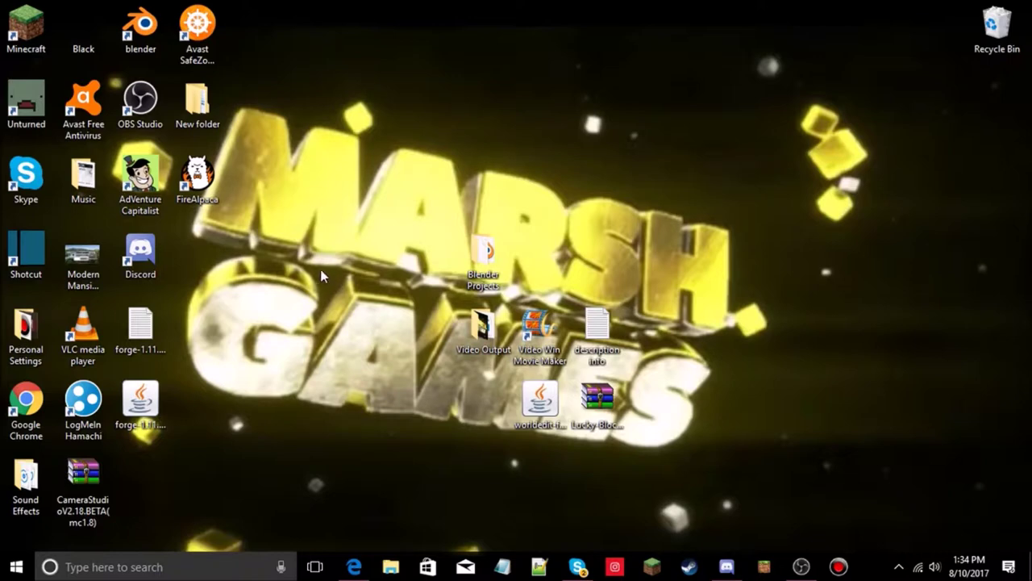
{"action": "left_click_drag", "start_coordinate": [302, 50], "coordinate": [418, 179]}
{"action": "left_click_drag", "start_coordinate": [545, 82], "coordinate": [655, 154]}
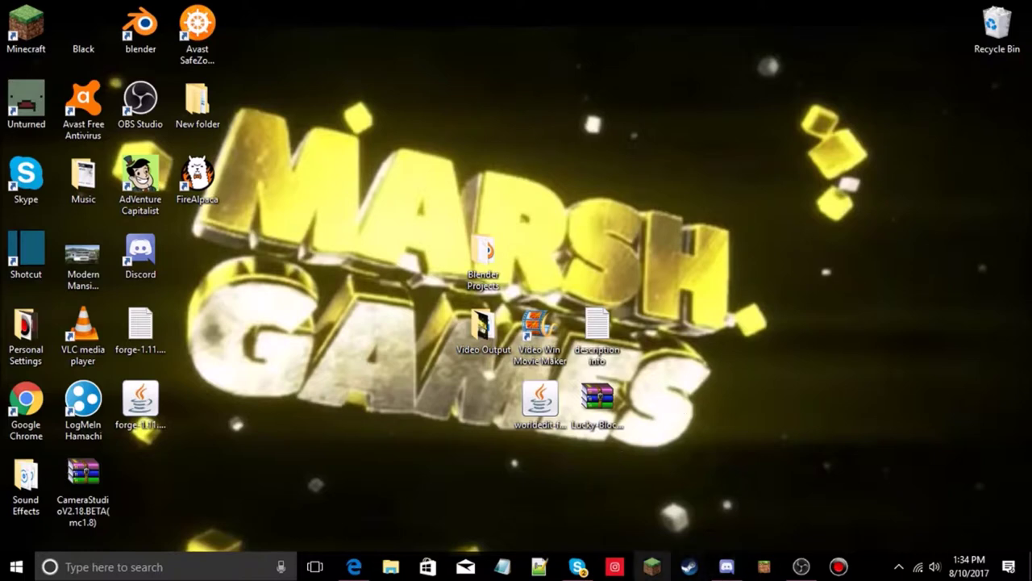
Step: Open the Minecraft Launcher and look through the available versions for an unnamed launch configuration
{"action": "left_click", "coordinate": [653, 565]}
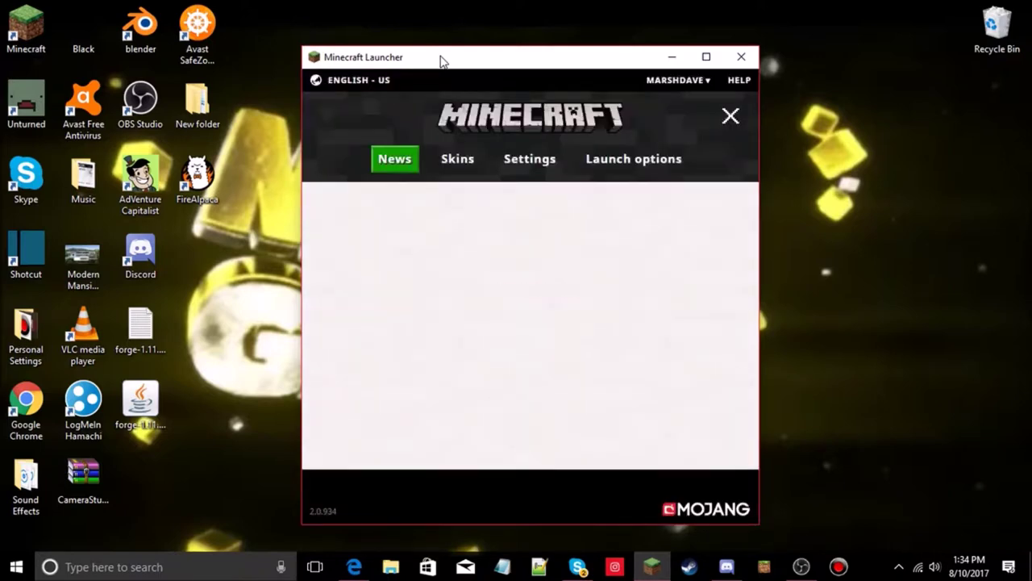
{"action": "left_click", "coordinate": [615, 161]}
{"action": "left_click", "coordinate": [420, 242]}
{"action": "left_click", "coordinate": [521, 292]}
{"action": "left_click", "coordinate": [525, 288]}
{"action": "scroll", "coordinate": [528, 262], "scroll_direction": "down", "scroll_amount": 15}
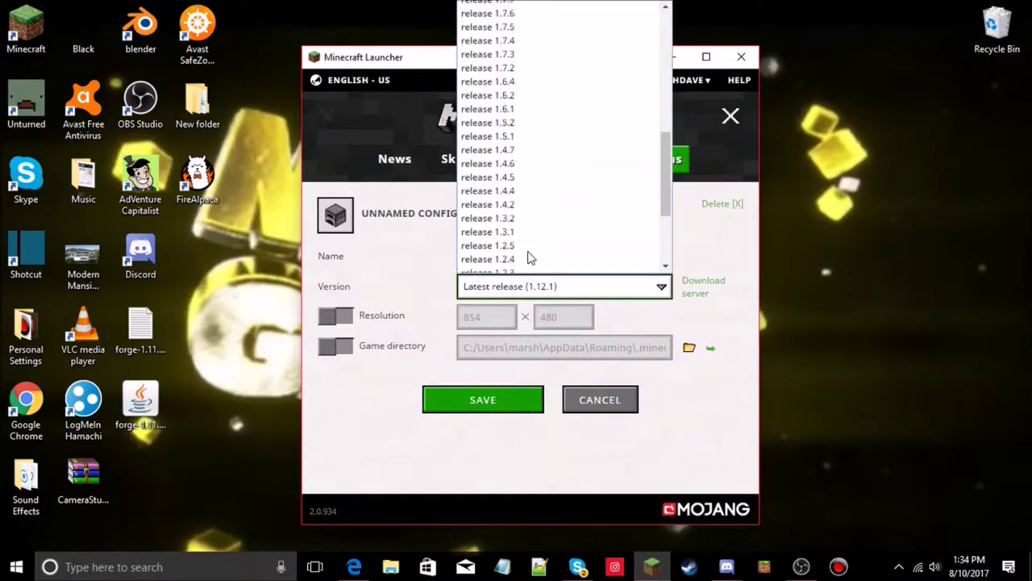
{"action": "left_click", "coordinate": [491, 266]}
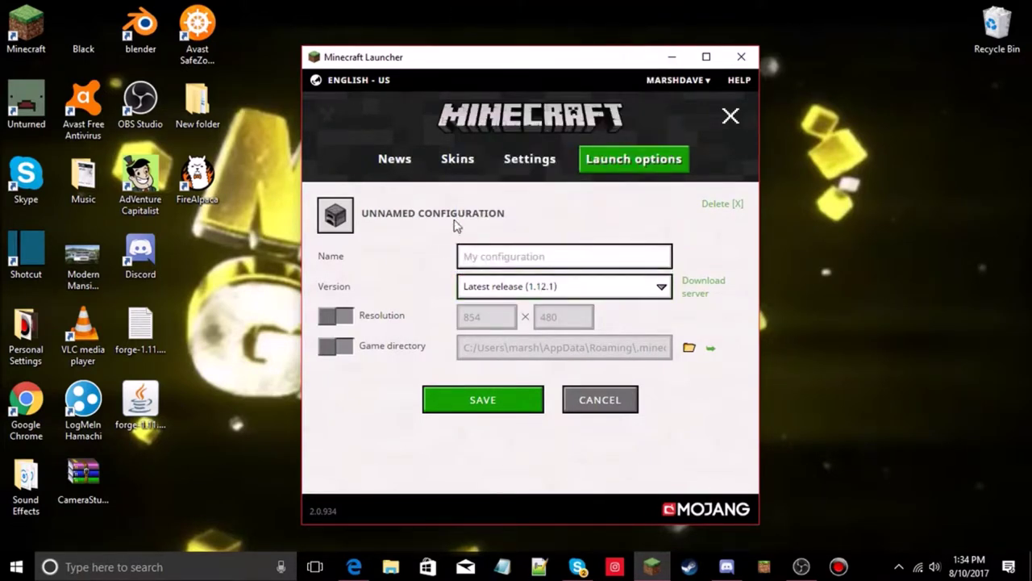
Step: Check the selectable launch profiles beside Play on the launcher's news page and close the launcher
{"action": "left_click", "coordinate": [401, 161]}
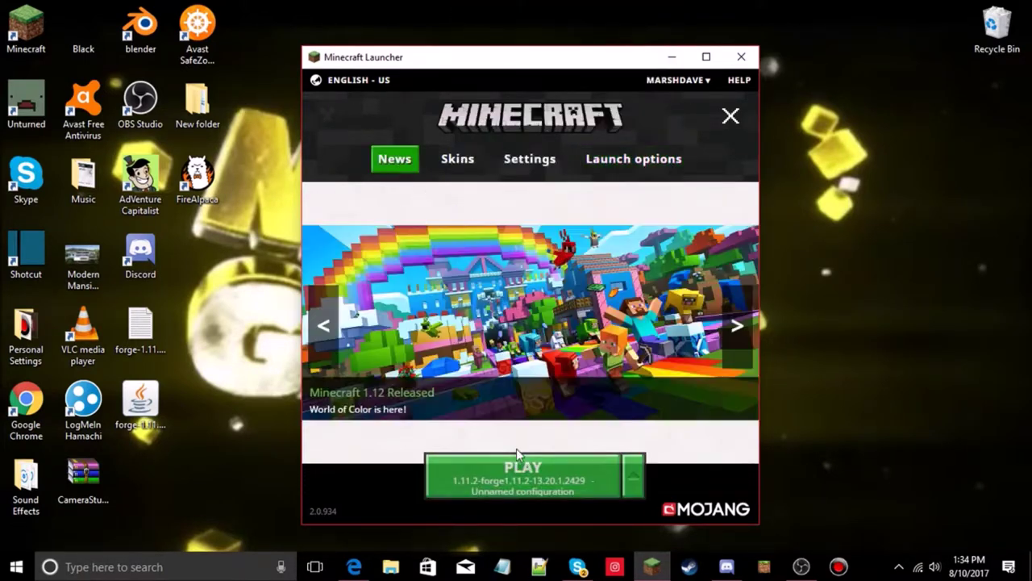
{"action": "left_click", "coordinate": [633, 478]}
{"action": "left_click", "coordinate": [633, 478]}
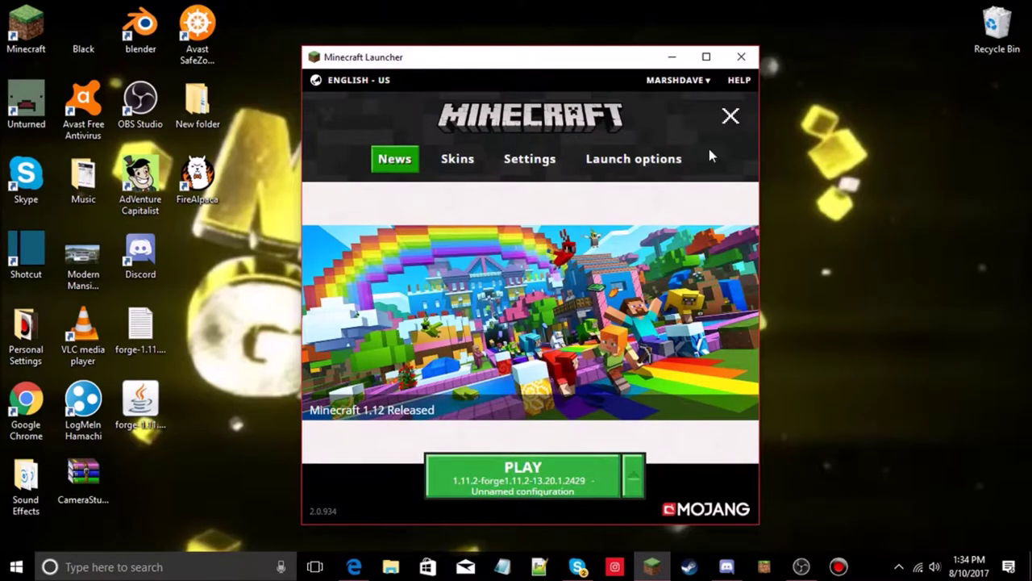
{"action": "left_click", "coordinate": [741, 56]}
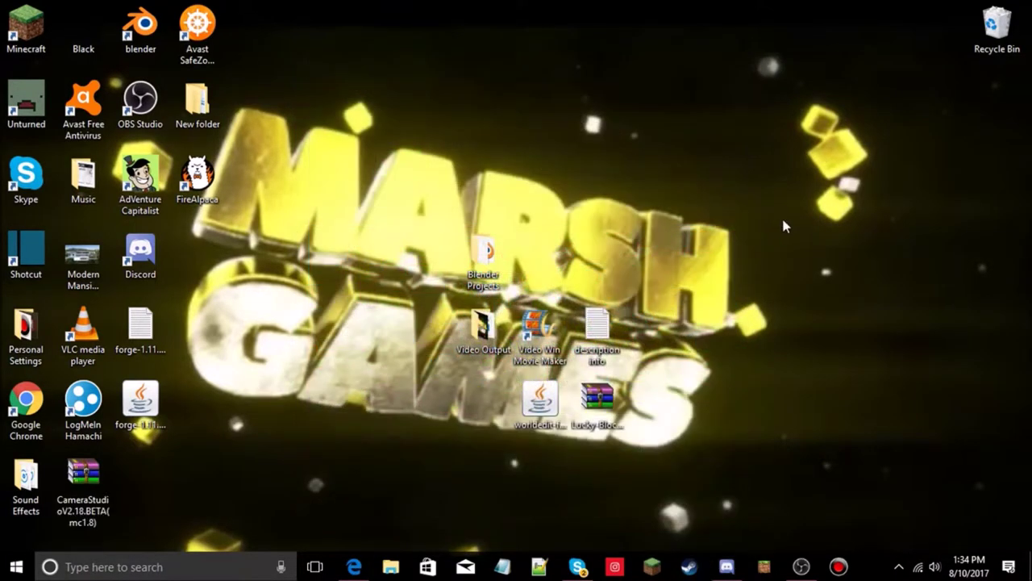
{"action": "key", "text": "super+r"}
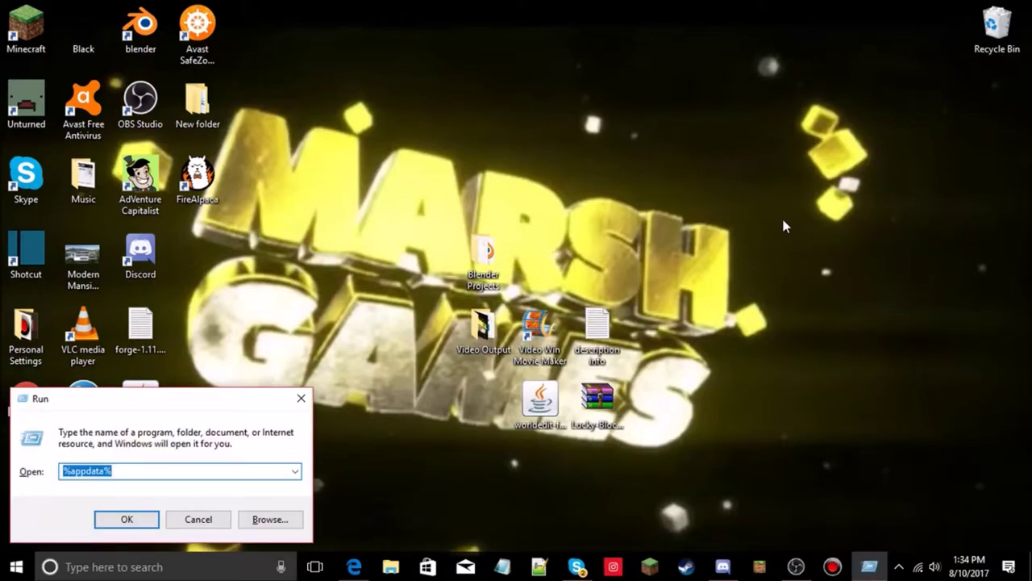
{"action": "key", "text": "Return"}
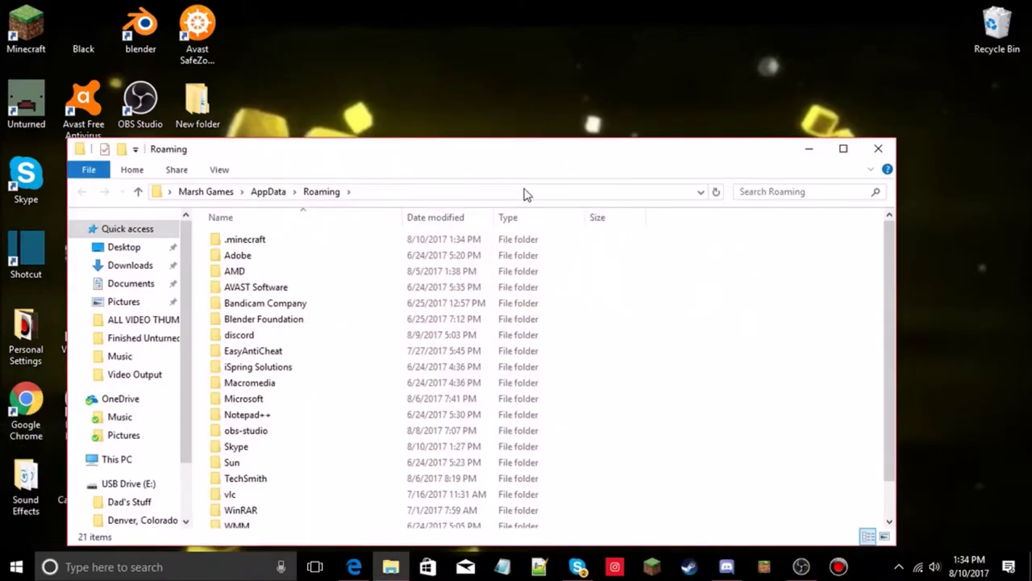
{"action": "left_click", "coordinate": [873, 152]}
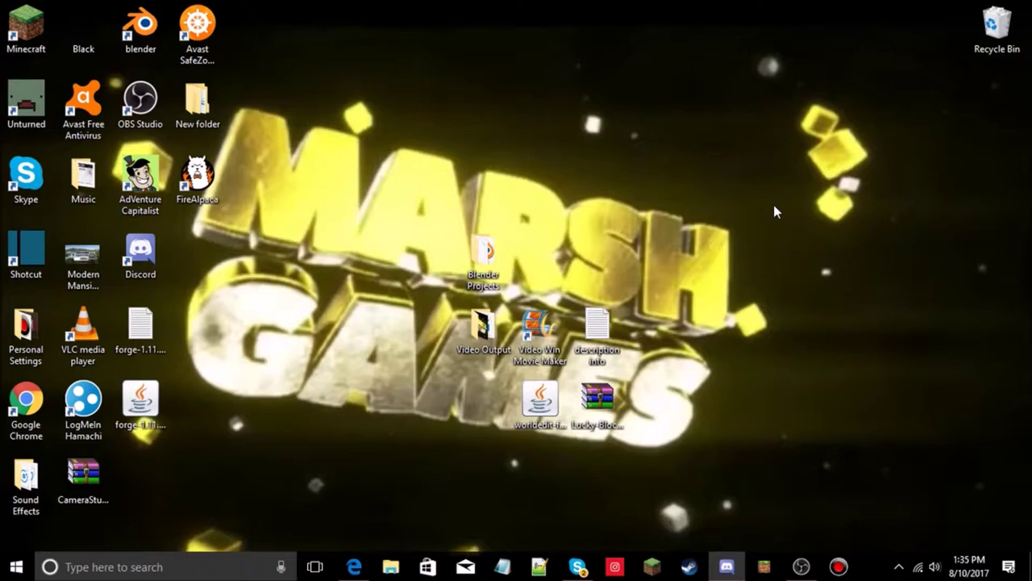
Step: Open the AppData Roaming folder by running %appdata% from the Windows Run dialog
{"action": "key", "text": "super+r"}
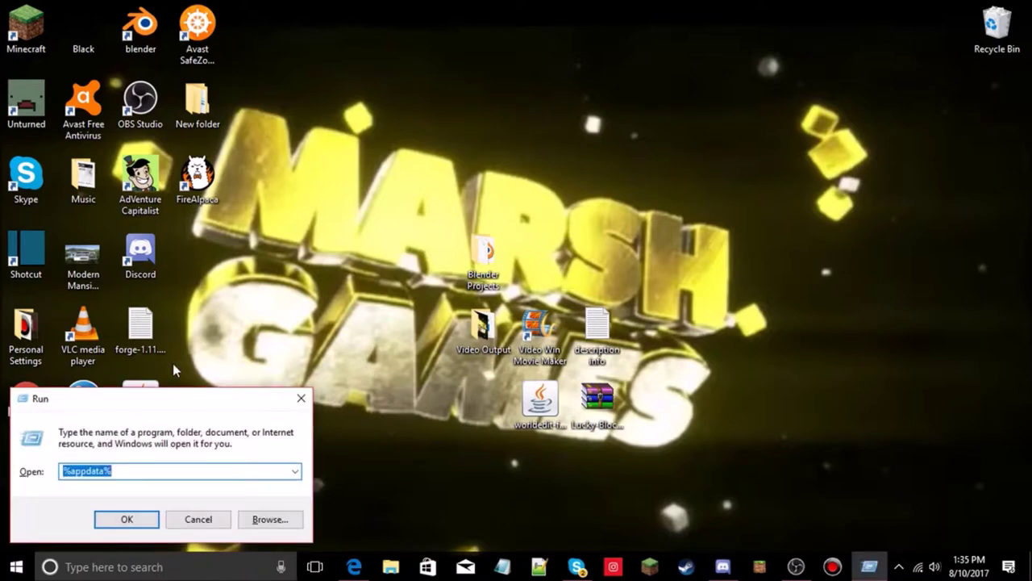
{"action": "left_click_drag", "start_coordinate": [159, 398], "coordinate": [245, 175]}
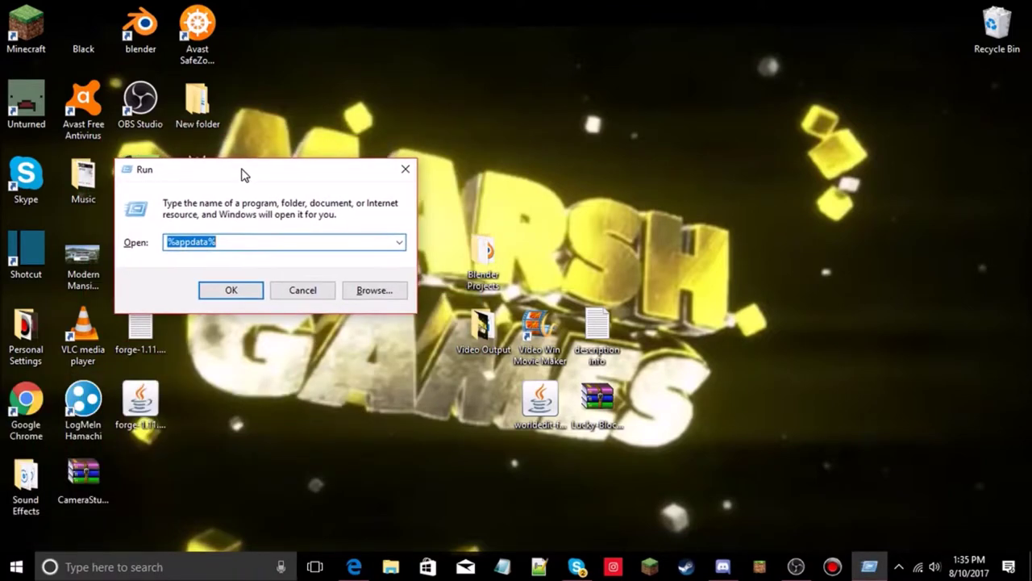
{"action": "key", "text": "BackSpace"}
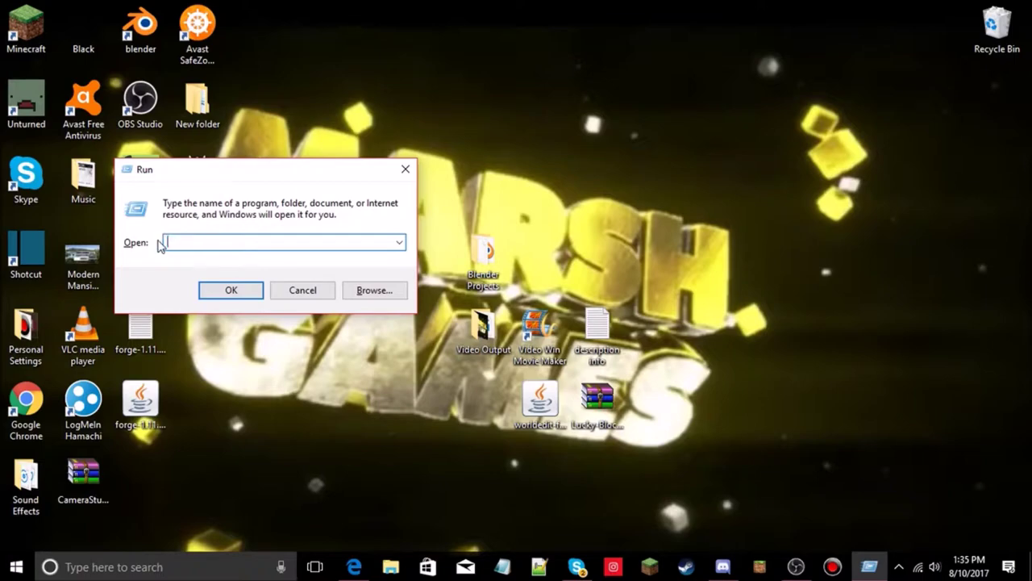
{"action": "type", "text": "%appda"}
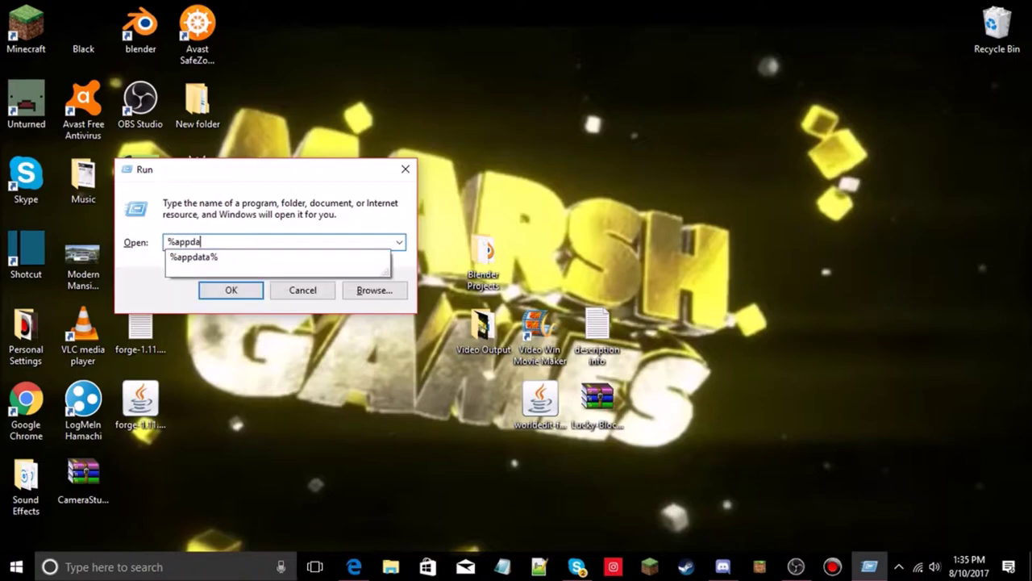
{"action": "type", "text": "ta%"}
{"action": "key", "text": "Return"}
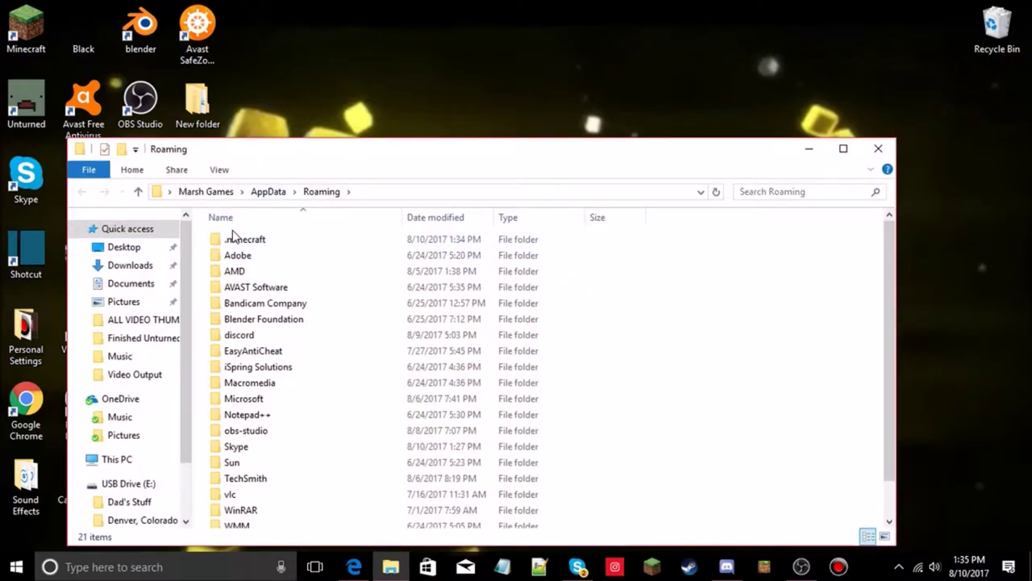
{"action": "scroll", "coordinate": [242, 438], "scroll_direction": "down", "scroll_amount": 1}
{"action": "scroll", "coordinate": [228, 440], "scroll_direction": "up", "scroll_amount": 1}
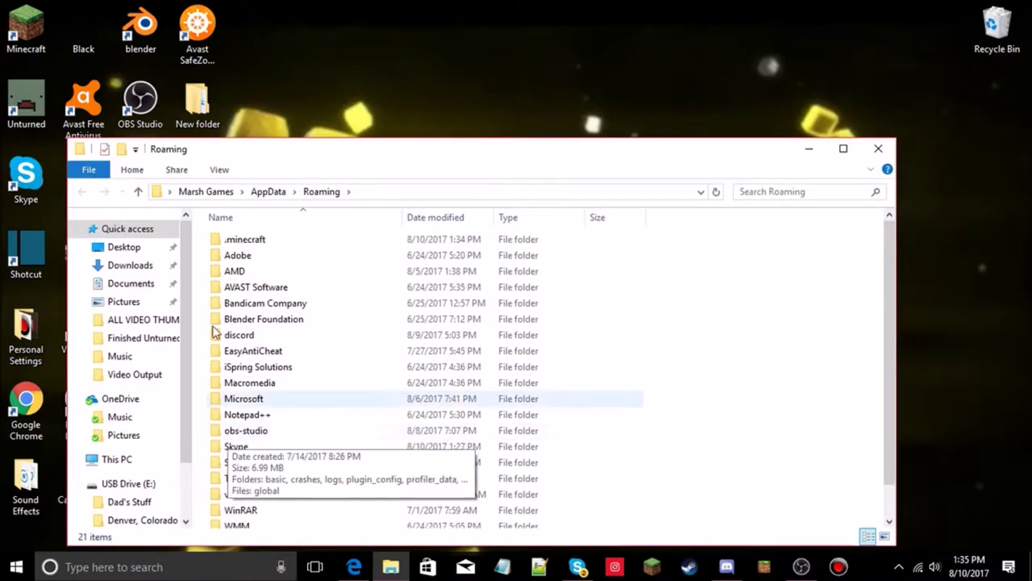
Step: Open the mods folder inside .minecraft and move the old worldedit-forge-mc1.11.2-6.1.6-dist file out to the desktop
{"action": "double_click", "coordinate": [303, 245]}
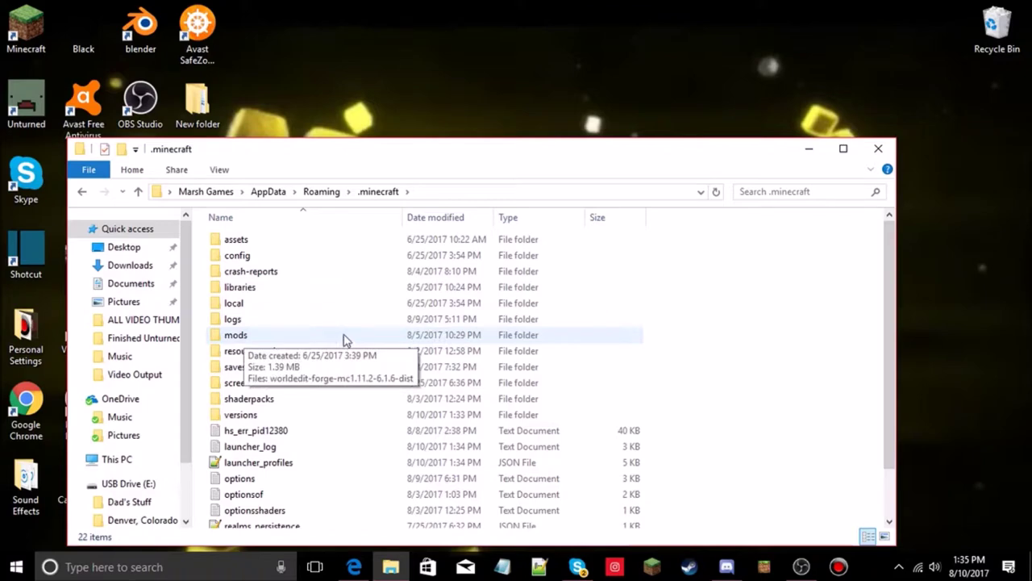
{"action": "right_click", "coordinate": [202, 337]}
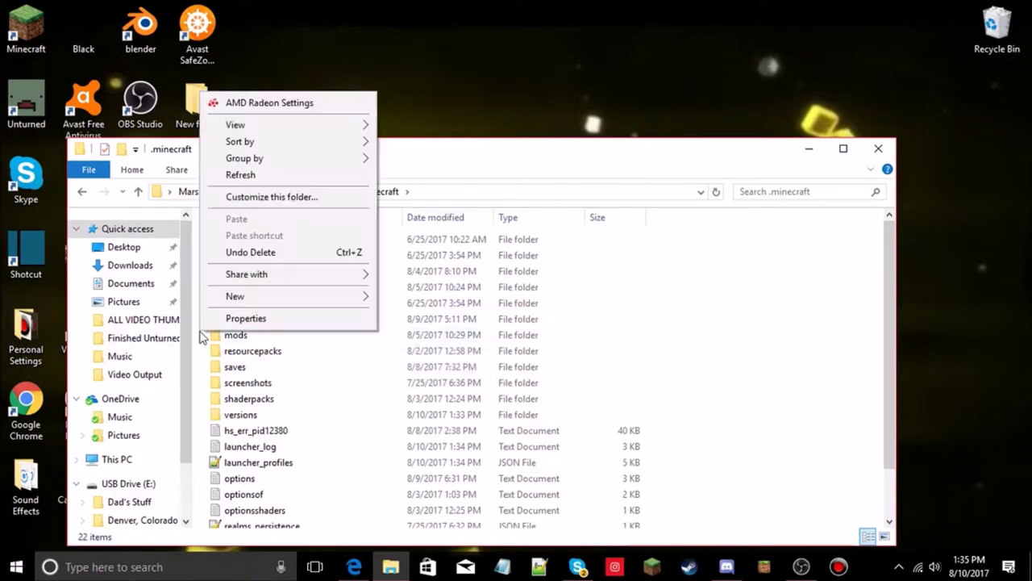
{"action": "left_click", "coordinate": [193, 338]}
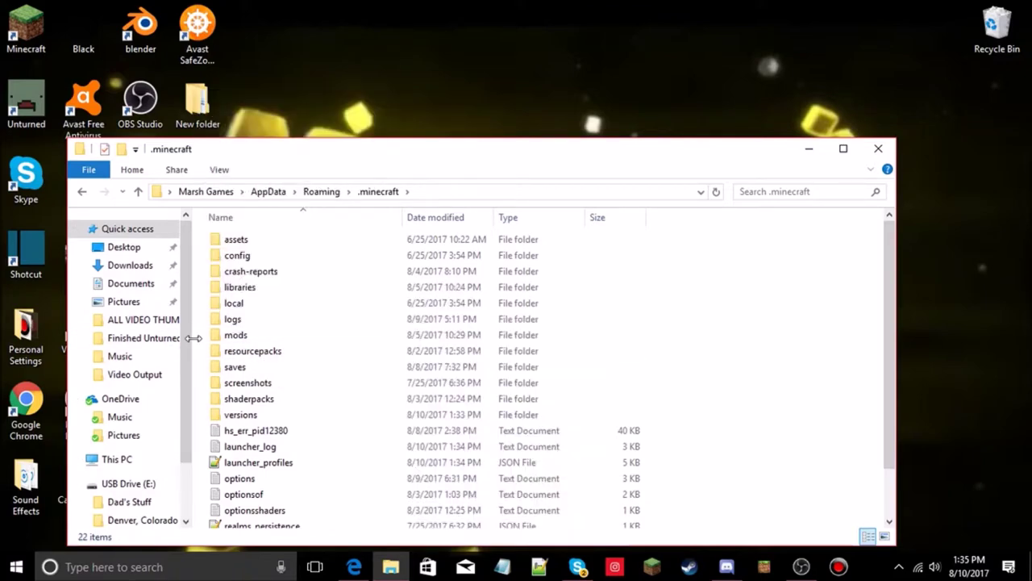
{"action": "double_click", "coordinate": [251, 337]}
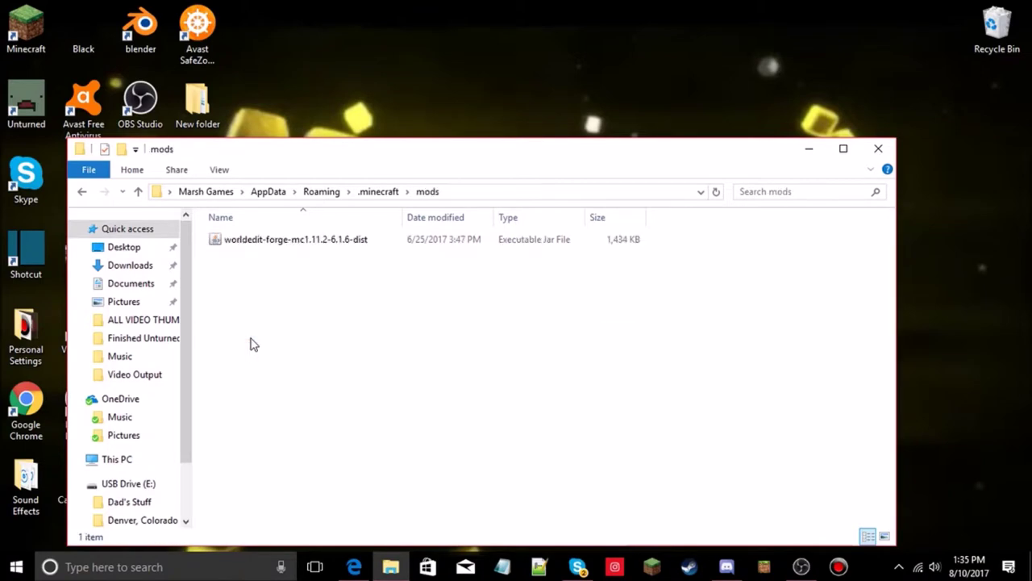
{"action": "left_click_drag", "start_coordinate": [295, 240], "coordinate": [272, 50]}
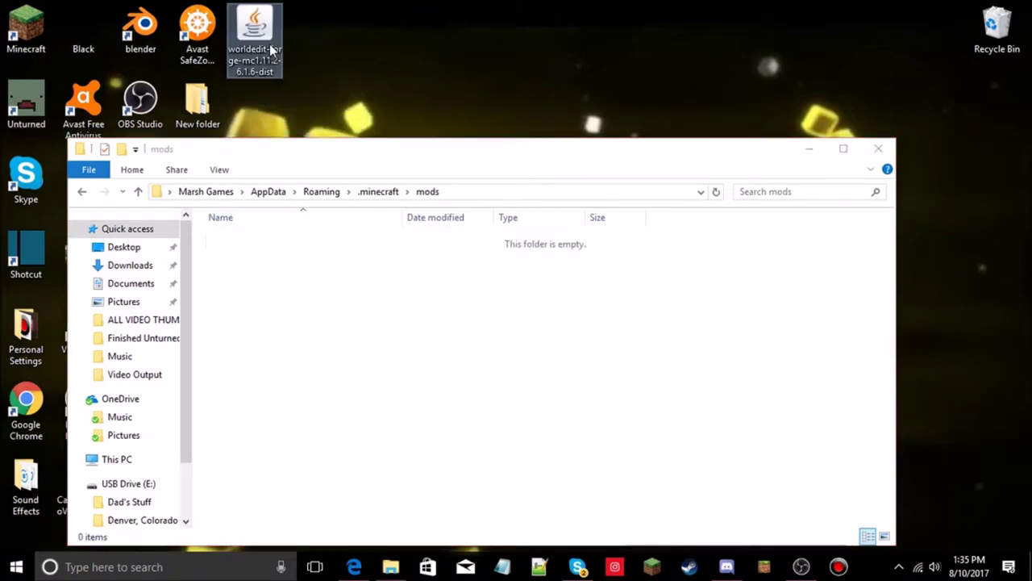
Step: Dock the mods folder window to half of the screen and move worldedit-forge-mc1.11-6.1.6-dist from the desktop into the folder
{"action": "left_click_drag", "start_coordinate": [614, 156], "coordinate": [0, 202]}
{"action": "left_click", "coordinate": [589, 47]}
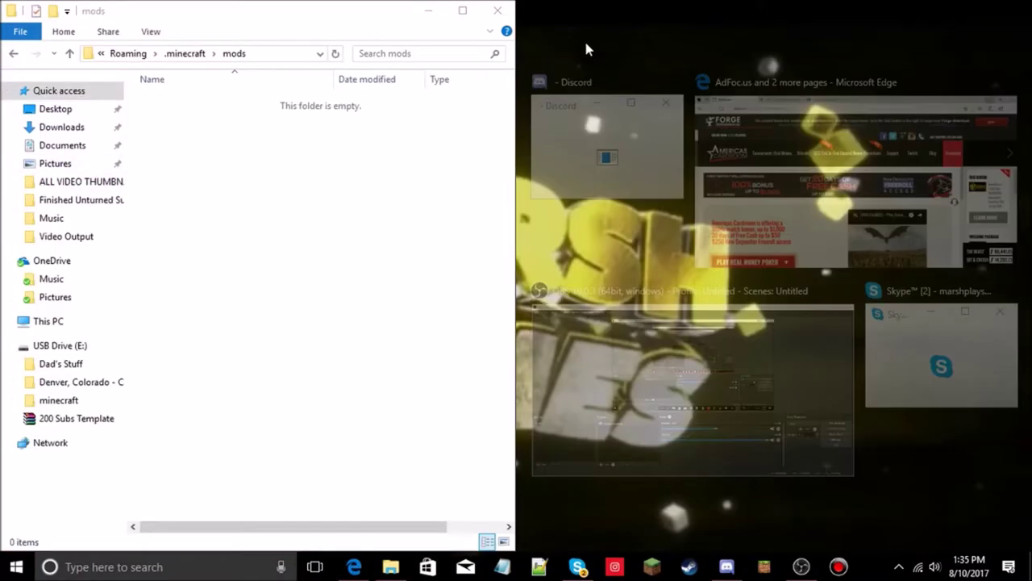
{"action": "left_click_drag", "start_coordinate": [540, 399], "coordinate": [286, 97]}
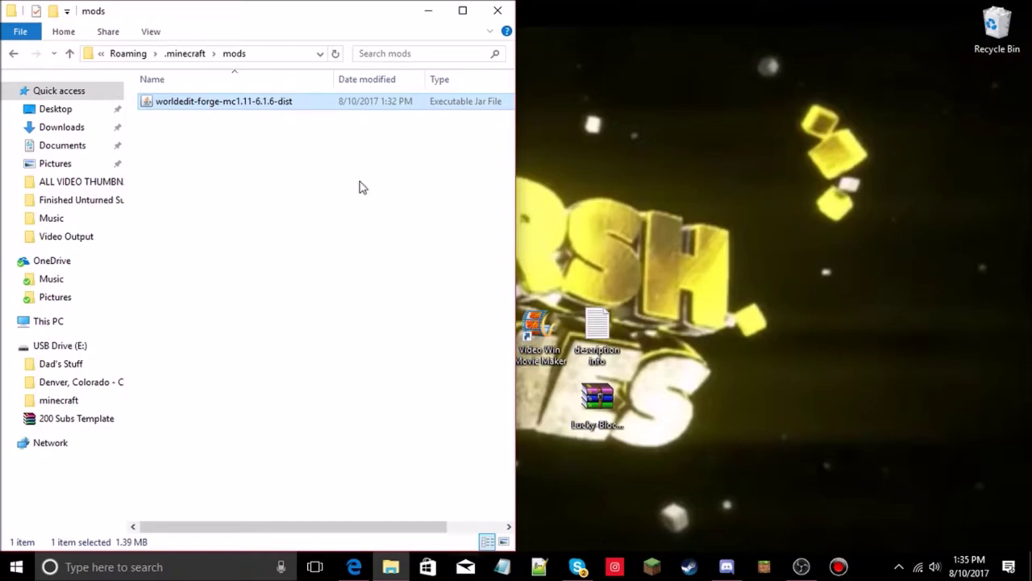
Step: Inspect the contents of the Lucky-Block-Mod-1.11.2 archive, close it, and move the unextracted archive into the mods folder
{"action": "left_click", "coordinate": [597, 395]}
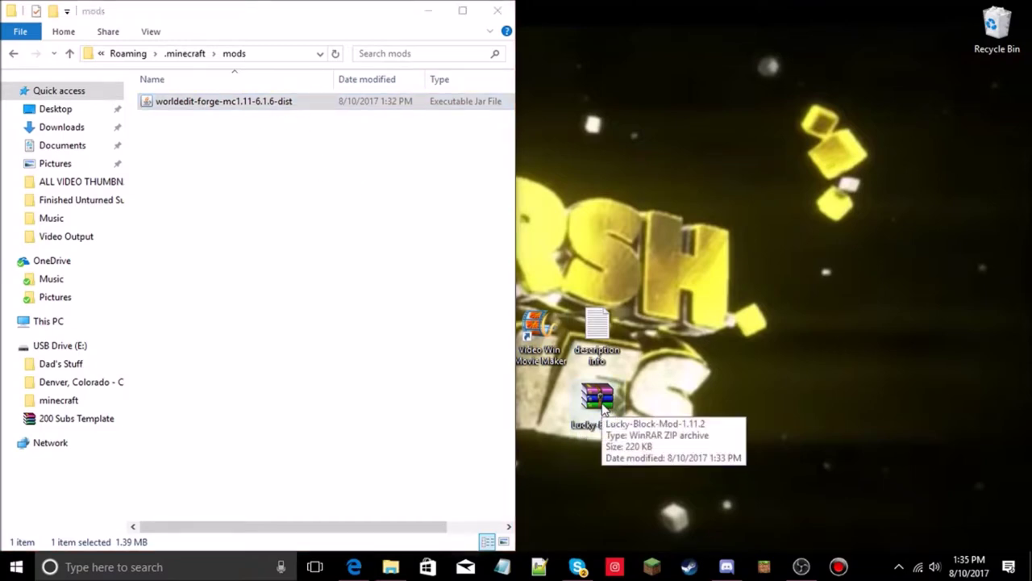
{"action": "double_click", "coordinate": [597, 396]}
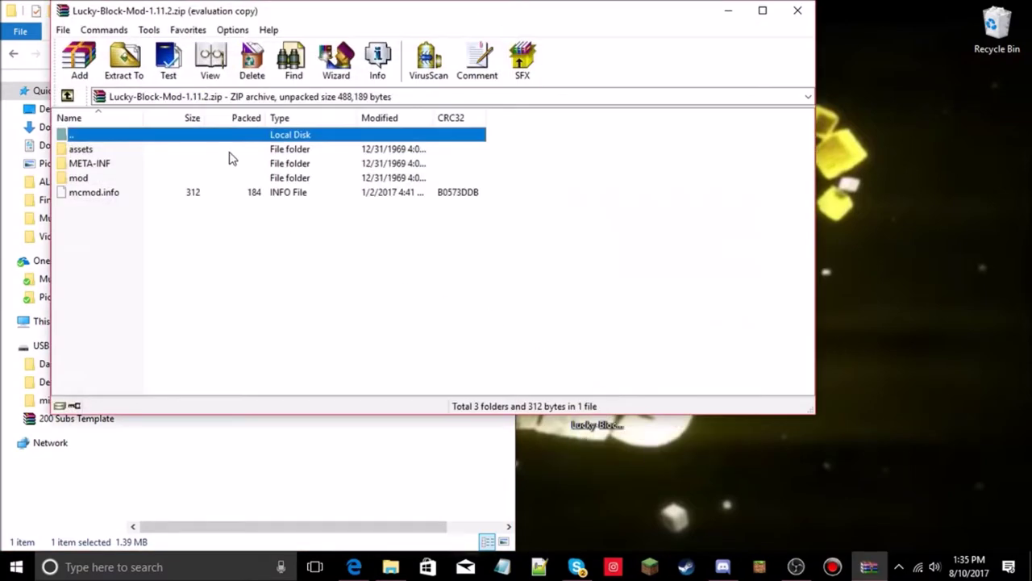
{"action": "left_click", "coordinate": [797, 10]}
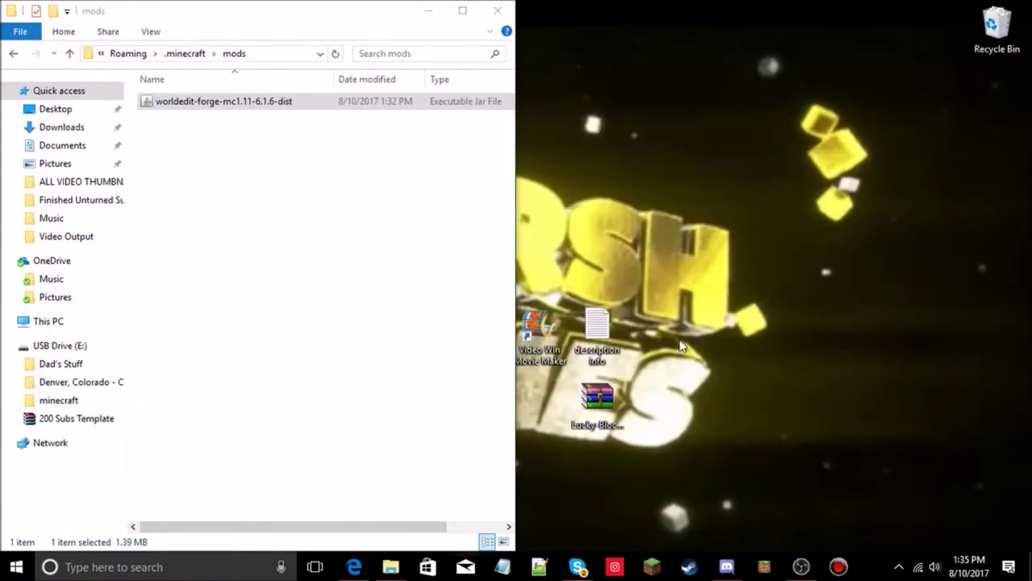
{"action": "left_click_drag", "start_coordinate": [615, 406], "coordinate": [277, 258]}
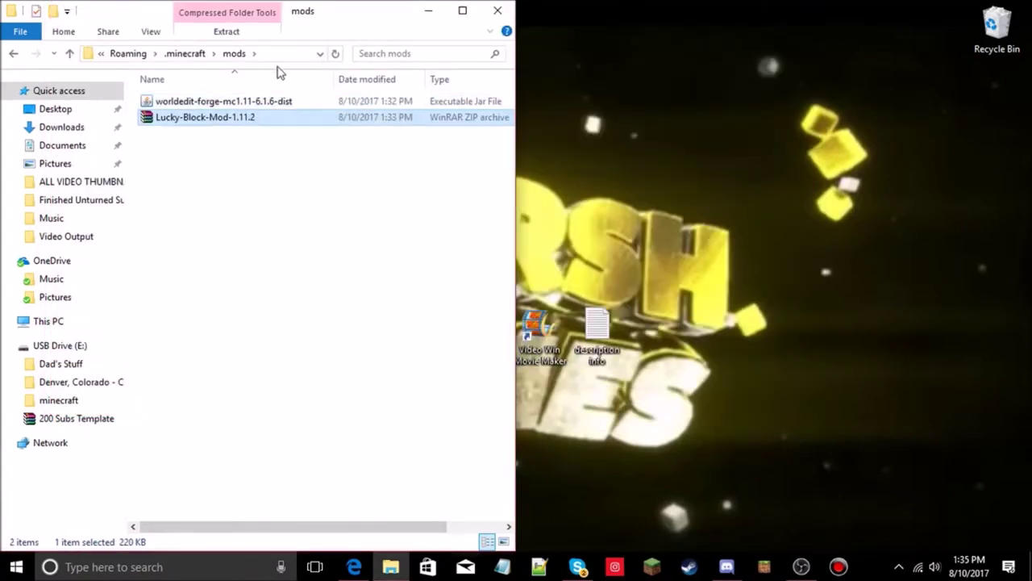
{"action": "left_click", "coordinate": [267, 32]}
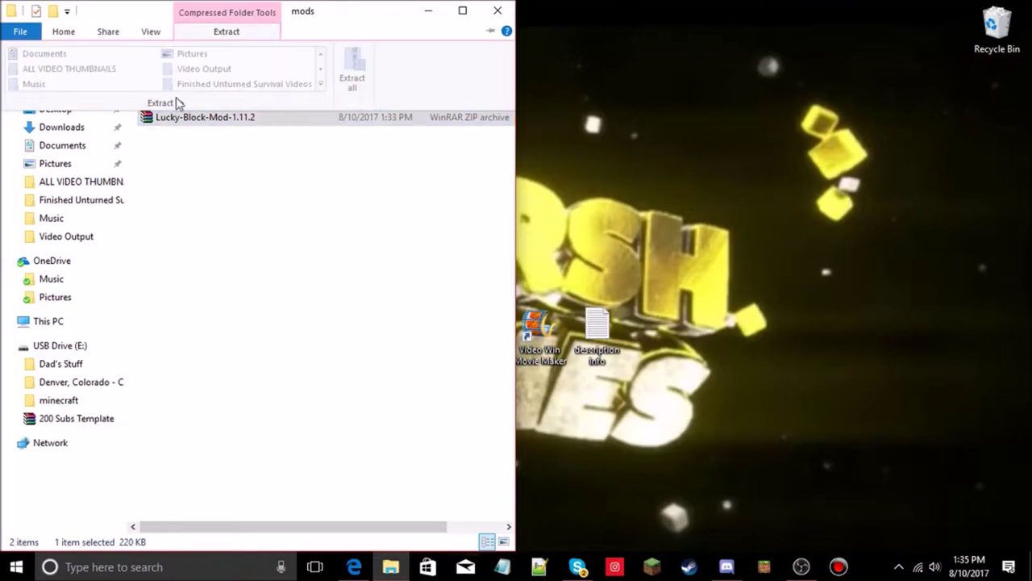
{"action": "left_click", "coordinate": [207, 37]}
{"action": "left_click", "coordinate": [207, 37]}
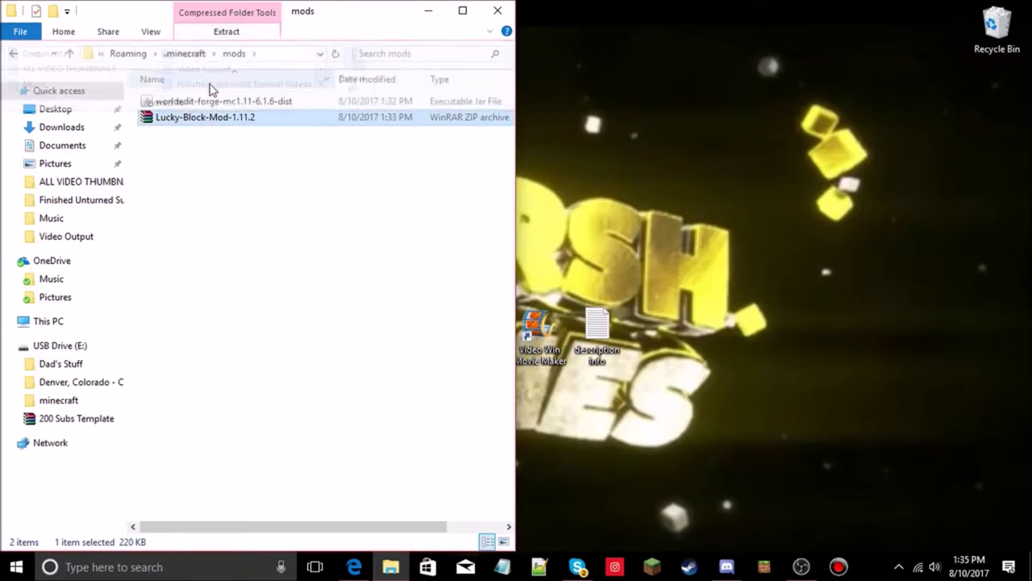
{"action": "right_click", "coordinate": [236, 121]}
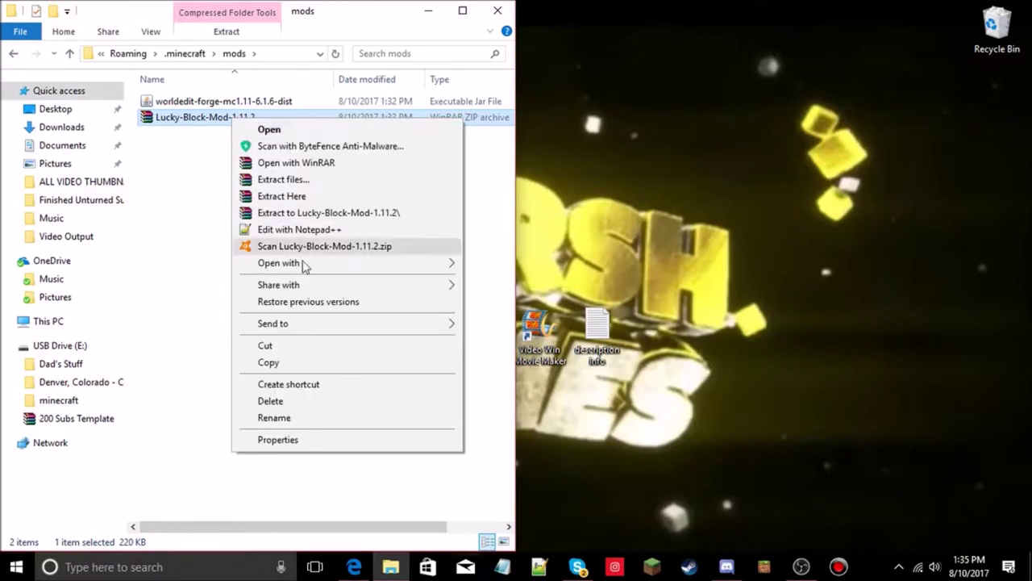
{"action": "left_click", "coordinate": [207, 349]}
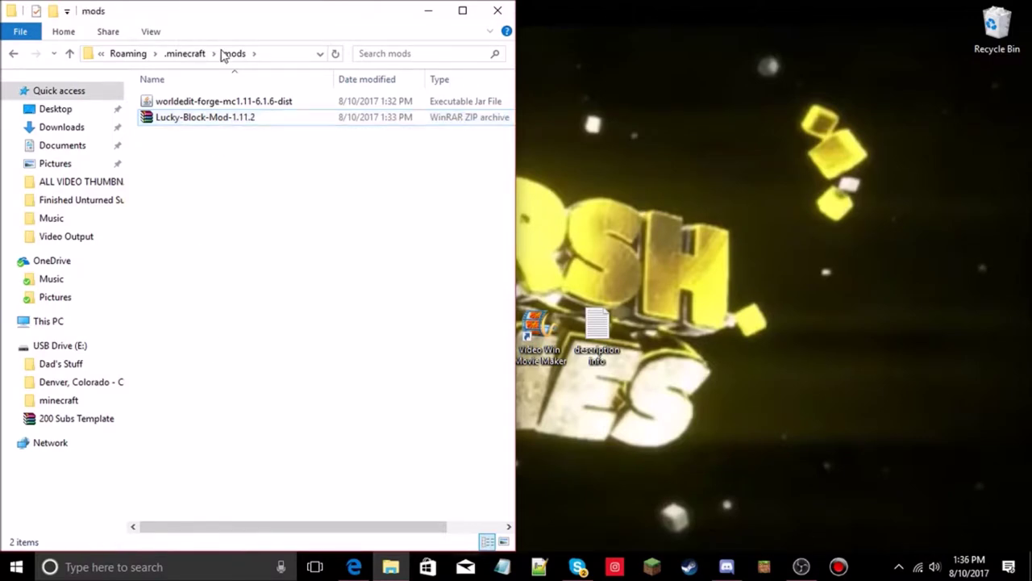
Step: Minimize the mods folder and start Minecraft with the 1.11.2-forge1.11.2-13.20.1.2429 launch configuration
{"action": "left_click", "coordinate": [429, 11]}
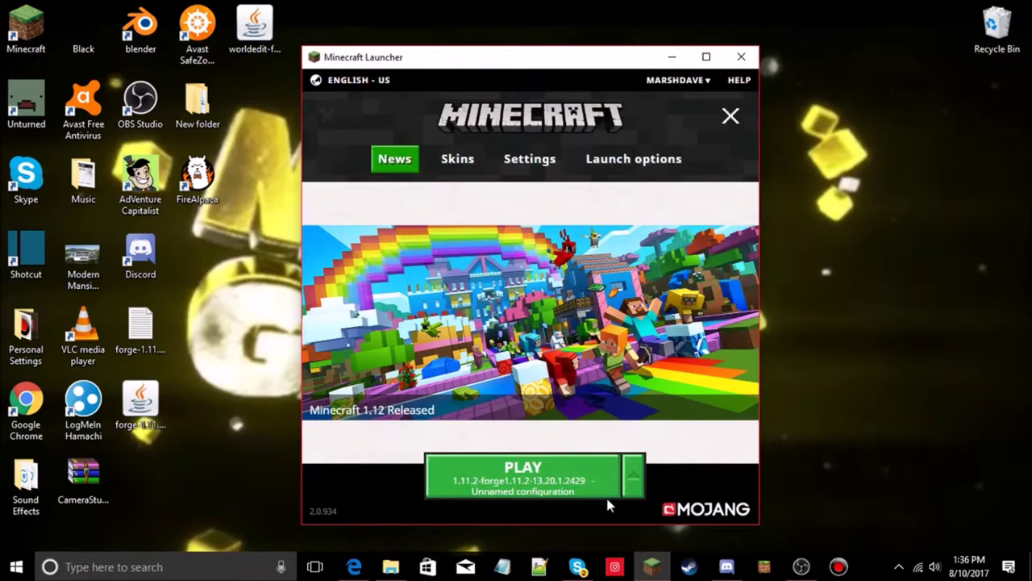
{"action": "left_click", "coordinate": [525, 468]}
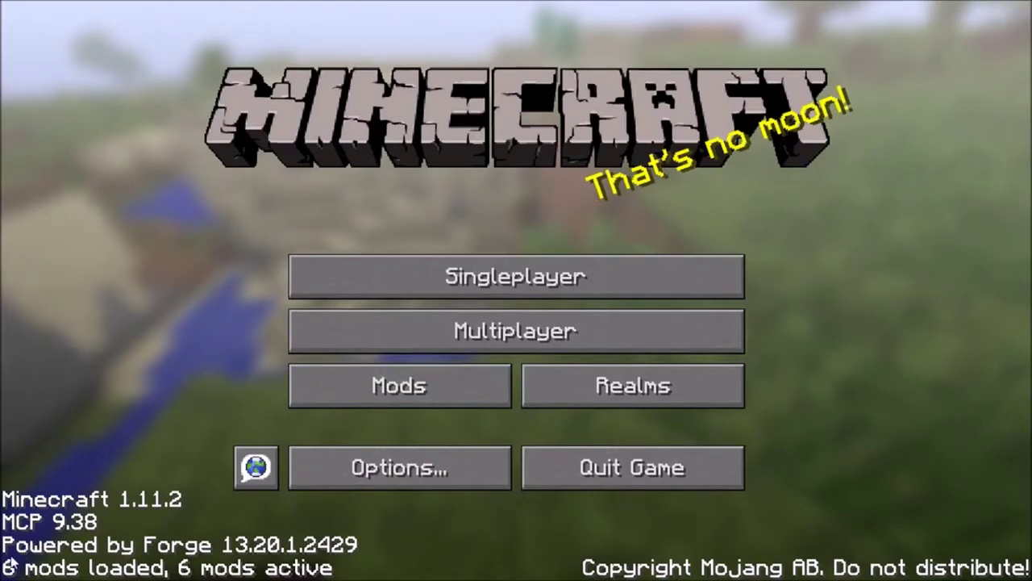
Step: Check the in-game mod list for the Lucky Block and WorldEdit entries and close the list
{"action": "left_click", "coordinate": [393, 391]}
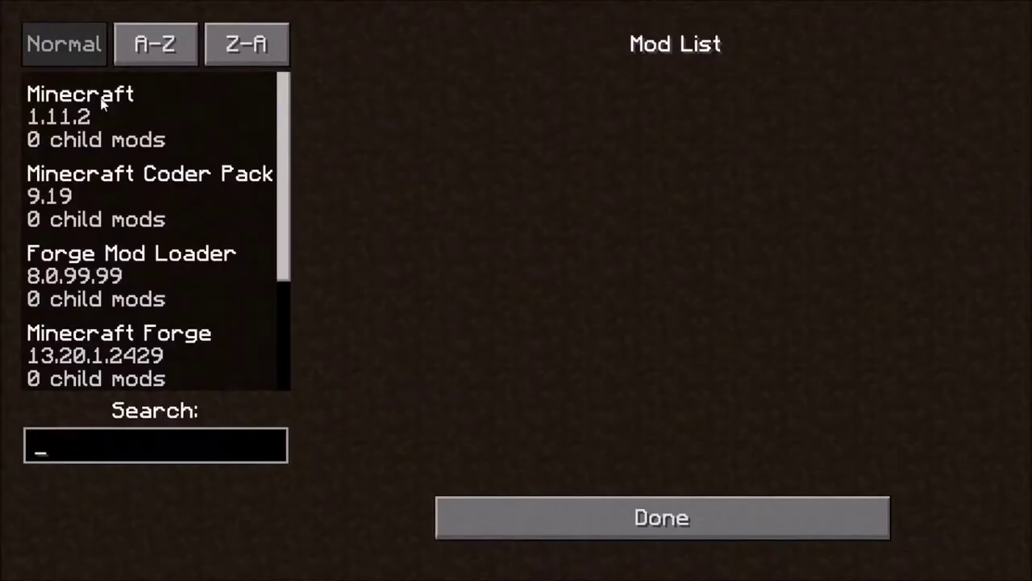
{"action": "scroll", "coordinate": [138, 196], "scroll_direction": "down", "scroll_amount": 1}
{"action": "scroll", "coordinate": [127, 203], "scroll_direction": "up", "scroll_amount": 1}
{"action": "scroll", "coordinate": [134, 266], "scroll_direction": "down", "scroll_amount": 2}
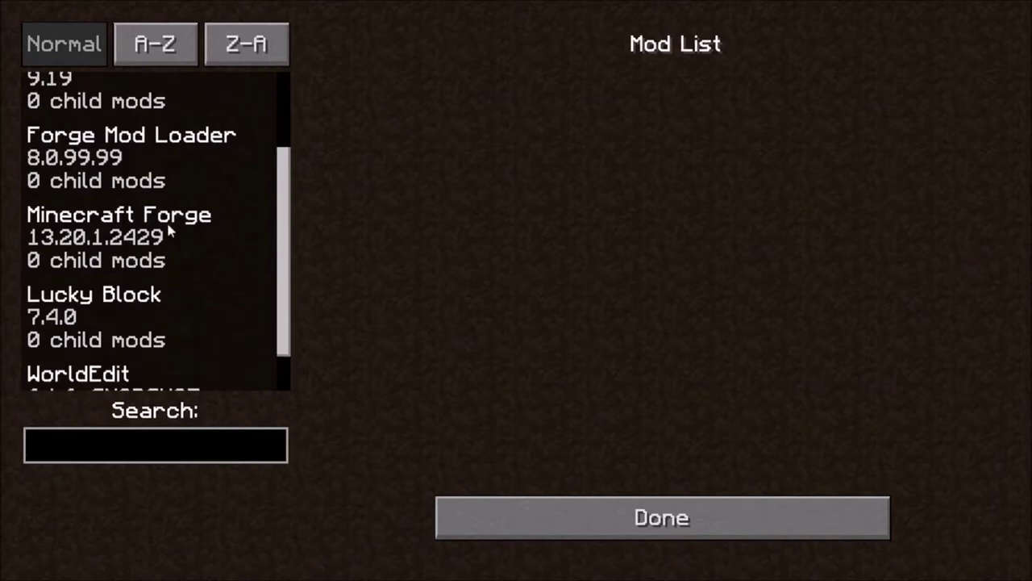
{"action": "scroll", "coordinate": [125, 299], "scroll_direction": "down", "scroll_amount": 1}
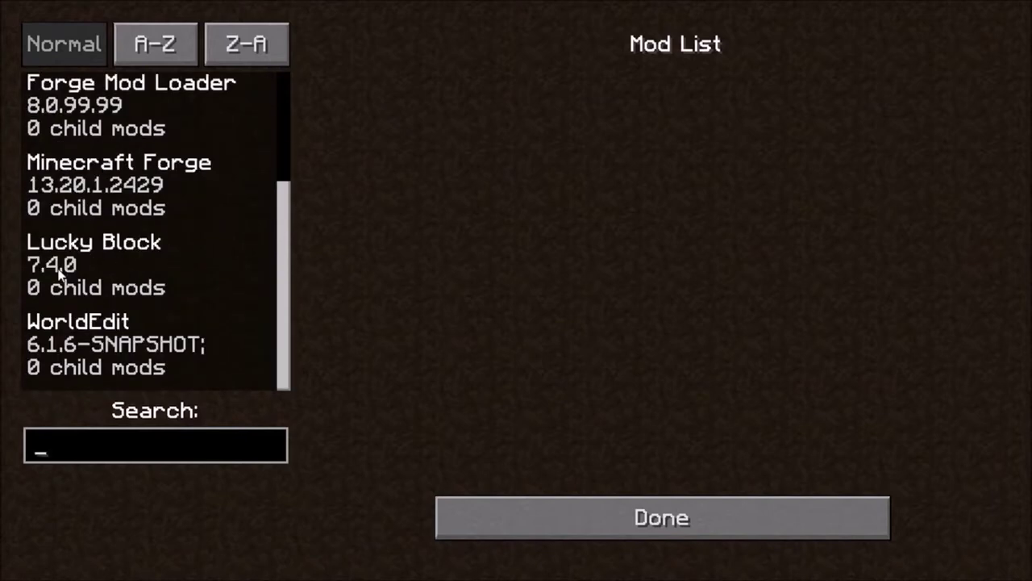
{"action": "left_click", "coordinate": [597, 527]}
{"action": "left_click", "coordinate": [465, 379]}
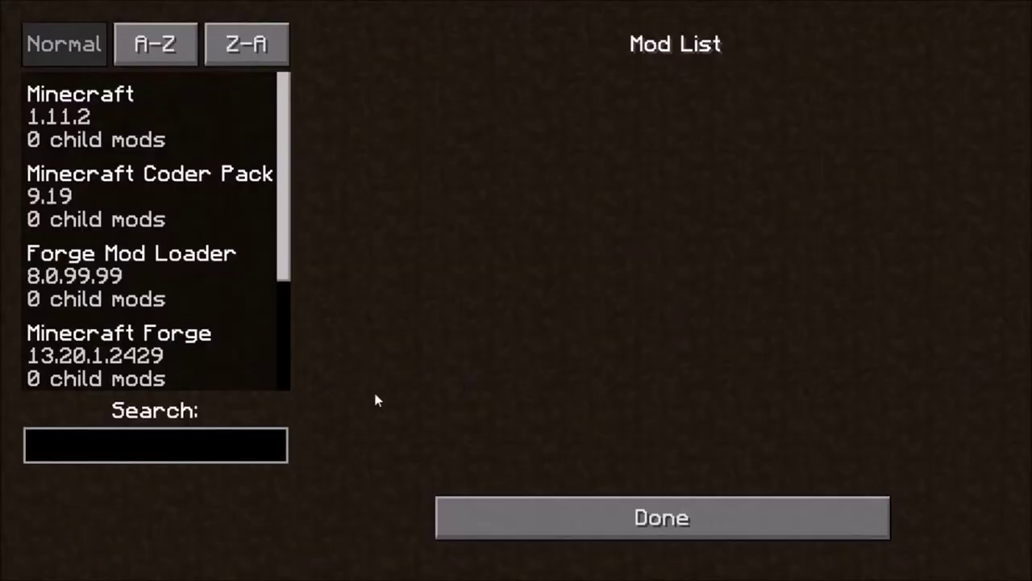
{"action": "left_click", "coordinate": [680, 519]}
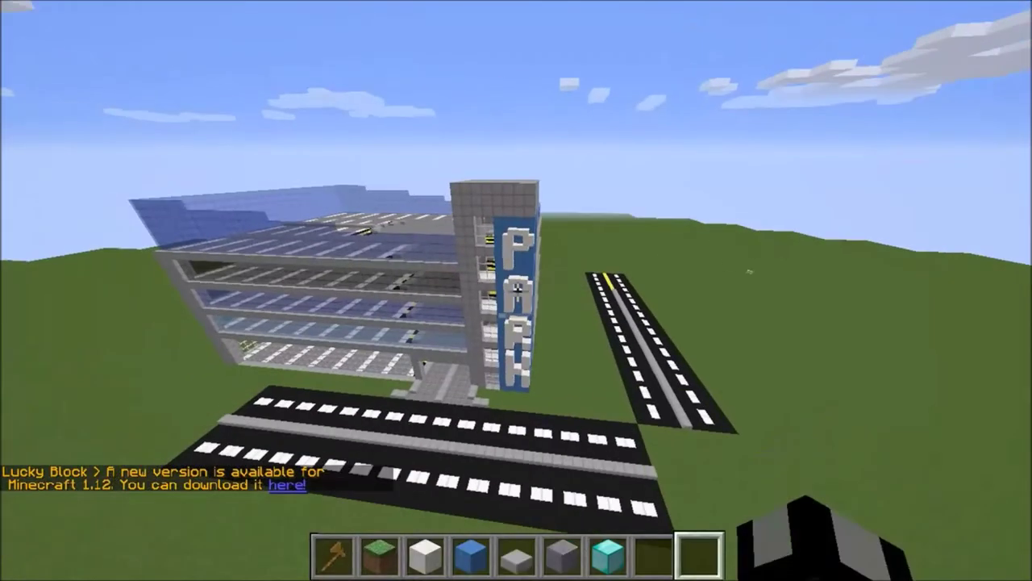
Step: Fly past the parking garage in the singleplayer world to an open grass area beside the road
{"action": "key", "text": "w"}
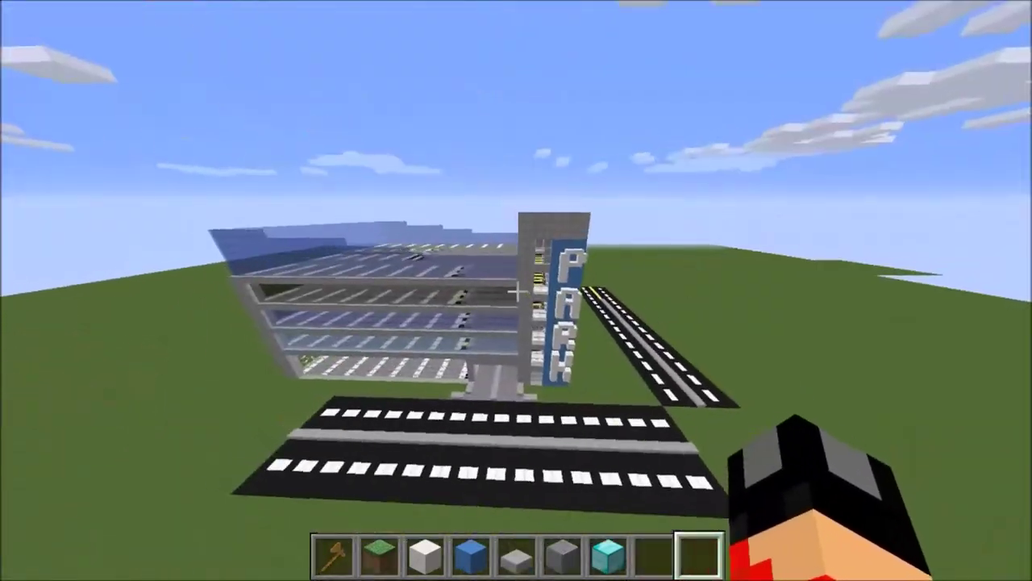
{"action": "key", "text": "w"}
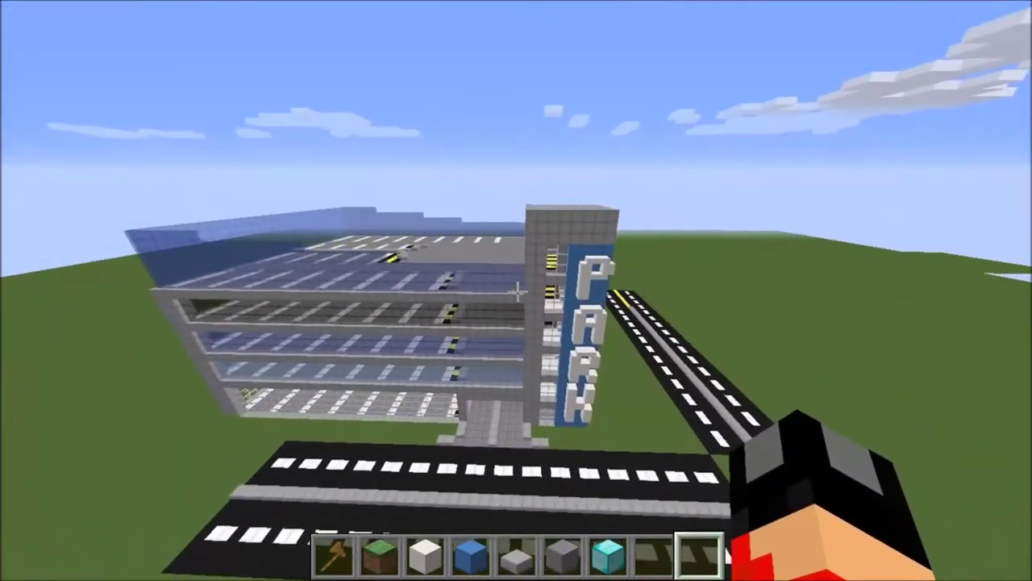
{"action": "key", "text": "t"}
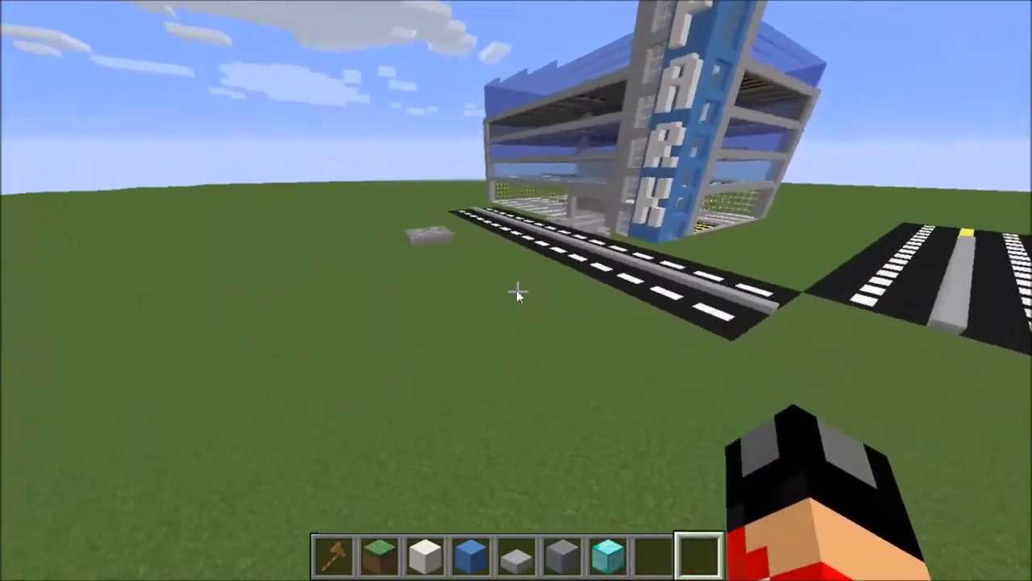
Step: Empty the hotbar in the creative inventory and bring up the lucky blocks at the end of Building Blocks
{"action": "key", "text": "e"}
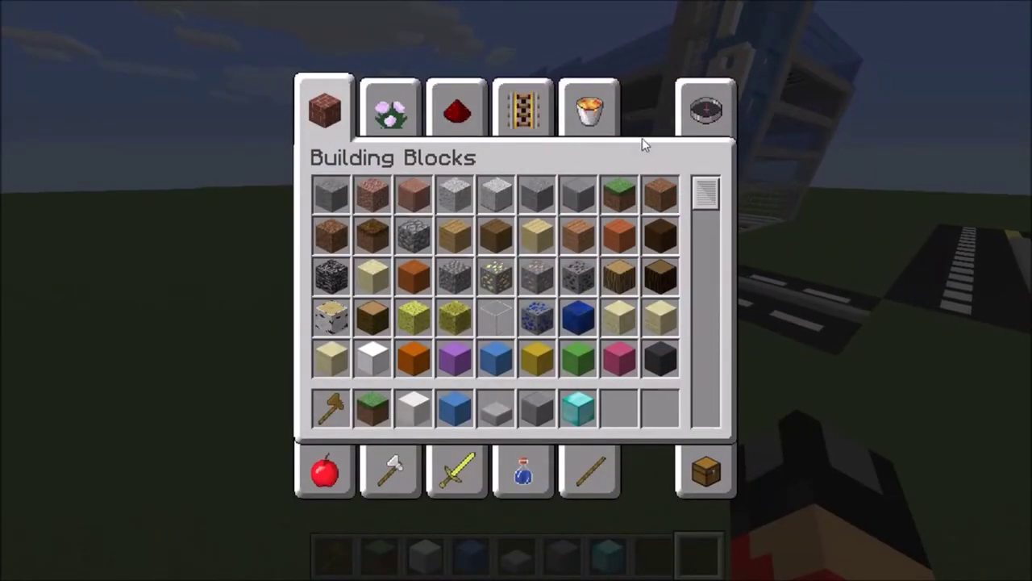
{"action": "scroll", "coordinate": [586, 271], "scroll_direction": "down", "scroll_amount": 10}
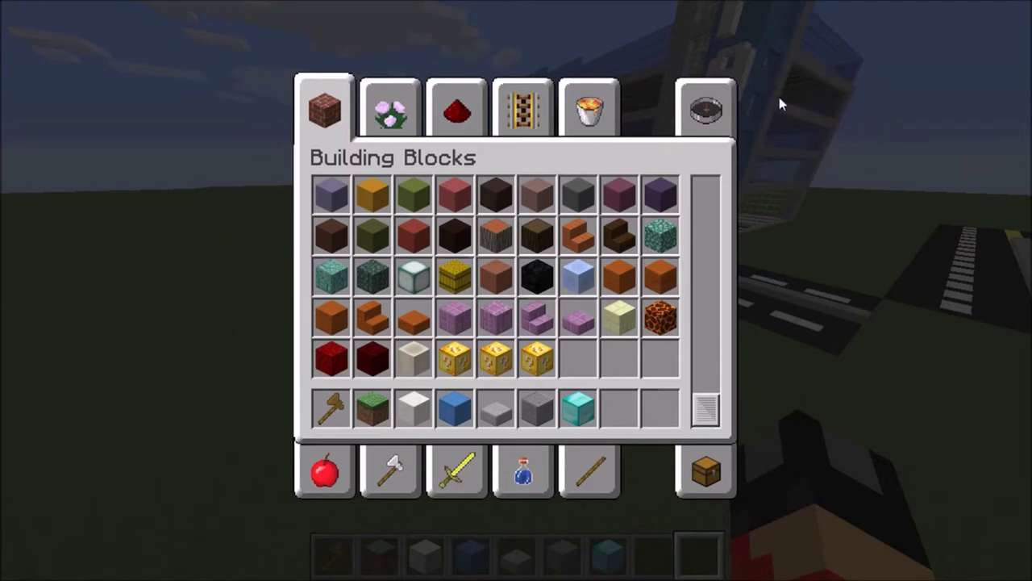
{"action": "left_click", "coordinate": [700, 475]}
{"action": "left_click", "coordinate": [324, 109]}
{"action": "scroll", "coordinate": [541, 241], "scroll_direction": "down", "scroll_amount": 10}
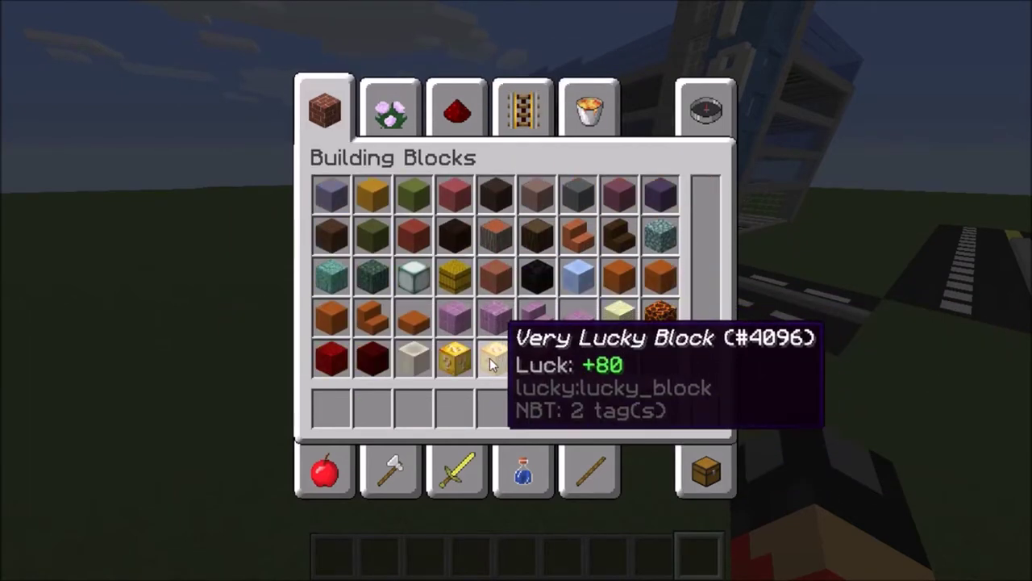
Step: Put the lucky block variants, including the Very Lucky Block, in the first three hotbar slots and select the Lucky Block in the third
{"action": "left_click", "coordinate": [492, 361]}
{"action": "left_click", "coordinate": [338, 411]}
{"action": "left_click", "coordinate": [451, 361]}
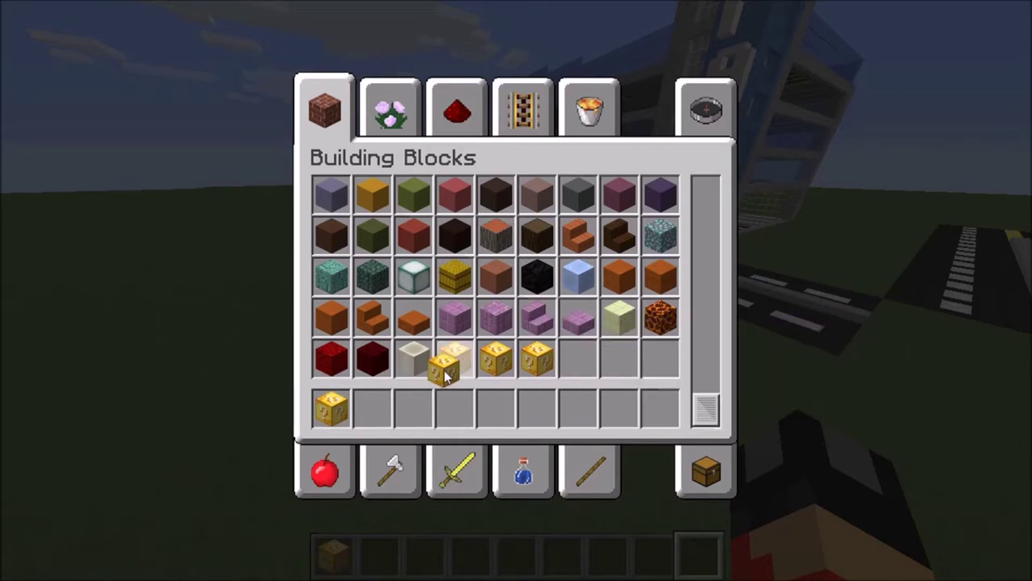
{"action": "left_click", "coordinate": [372, 409]}
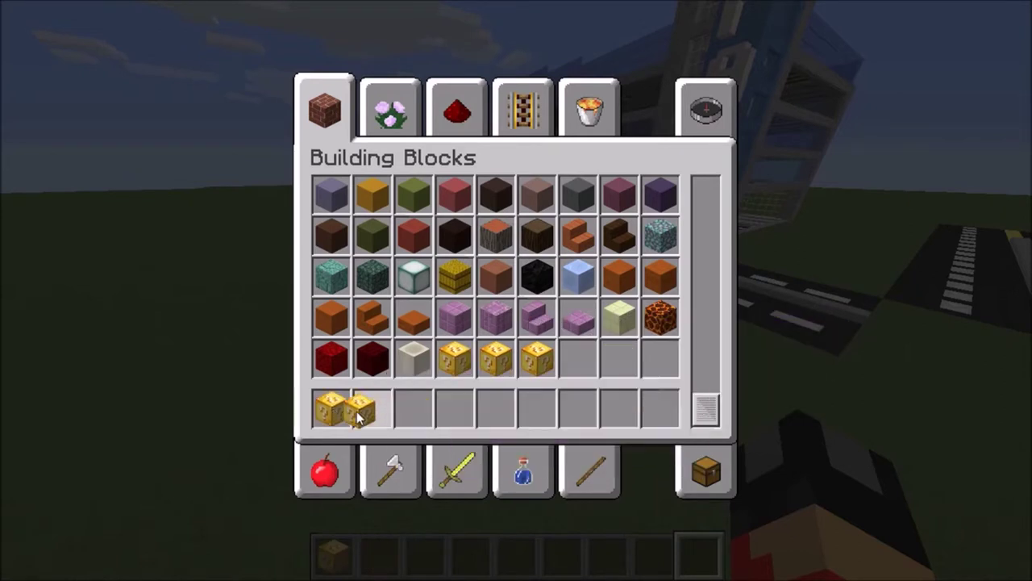
{"action": "left_click", "coordinate": [384, 402]}
{"action": "left_click", "coordinate": [425, 404]}
{"action": "key", "text": "e"}
{"action": "scroll", "coordinate": [516, 291], "scroll_direction": "up", "scroll_amount": 6}
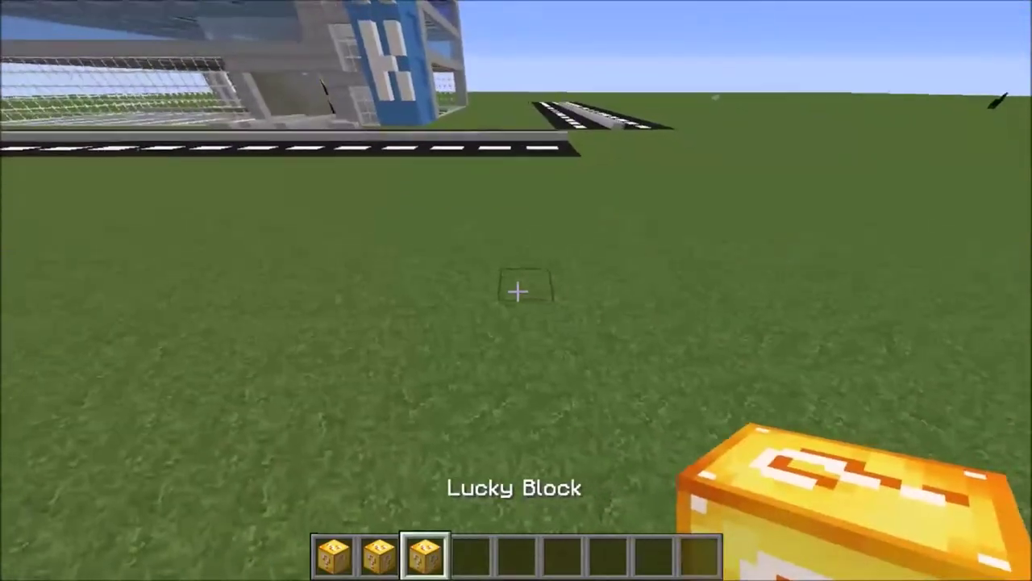
Step: Place several lucky blocks close together on the open grass and break one of them
{"action": "right_click", "coordinate": [516, 290]}
{"action": "right_click", "coordinate": [516, 290]}
{"action": "right_click", "coordinate": [516, 290]}
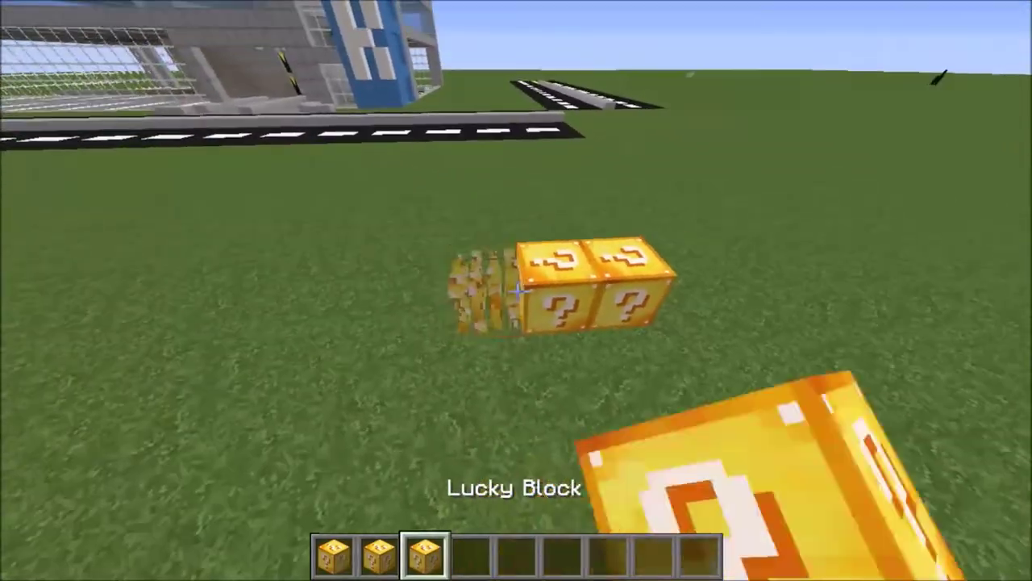
{"action": "right_click", "coordinate": [517, 291]}
{"action": "left_click", "coordinate": [516, 291]}
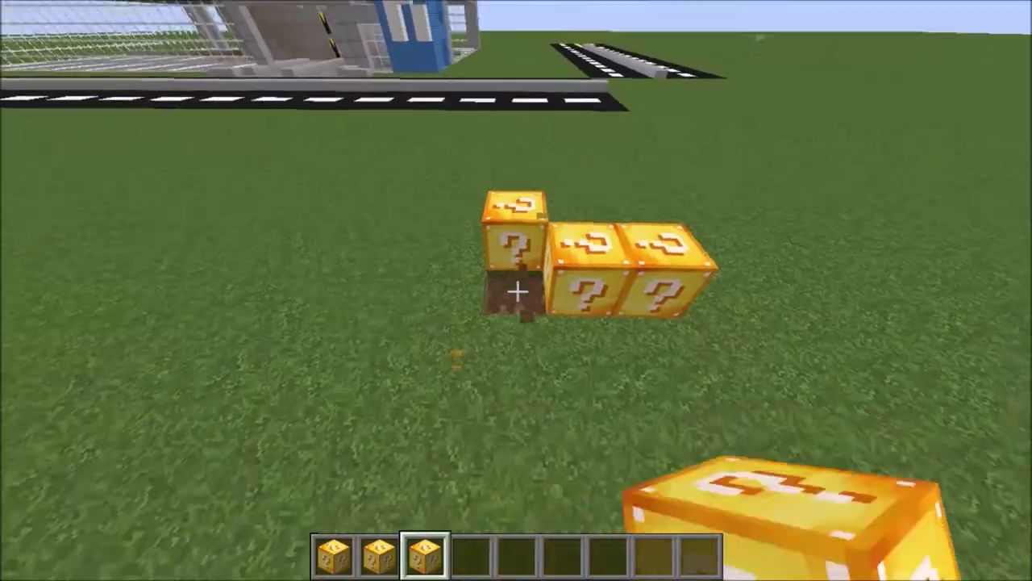
{"action": "left_click", "coordinate": [516, 291]}
{"action": "right_click", "coordinate": [516, 290]}
Step: Add a redstone torch from the Redstone items to the hotbar and place it on the grass beside the lucky blocks
{"action": "key", "text": "e"}
{"action": "left_click", "coordinate": [460, 109]}
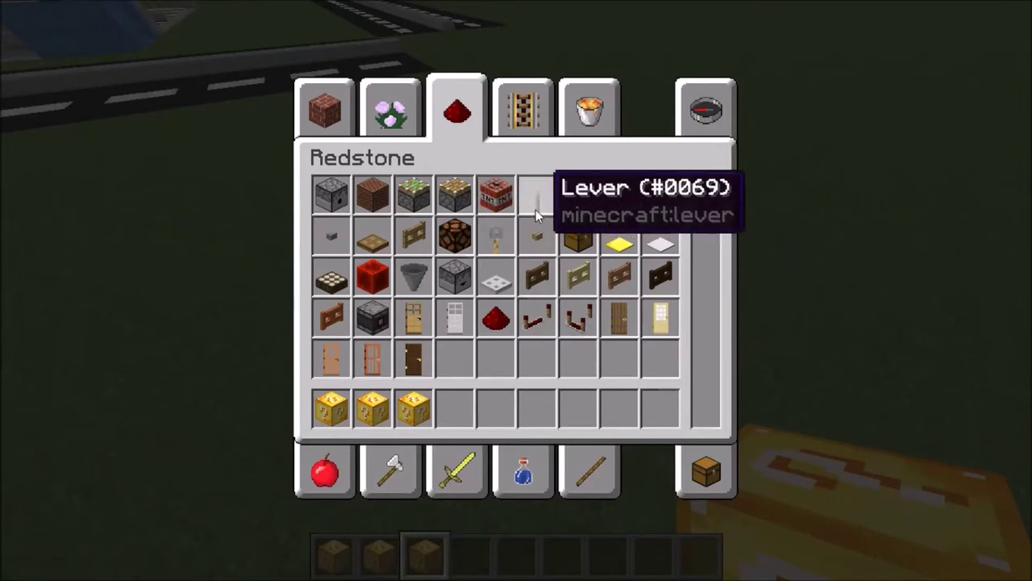
{"action": "left_click", "coordinate": [661, 196]}
{"action": "key", "text": "e"}
{"action": "middle_click", "coordinate": [516, 290]}
{"action": "scroll", "coordinate": [517, 291], "scroll_direction": "down", "scroll_amount": 5}
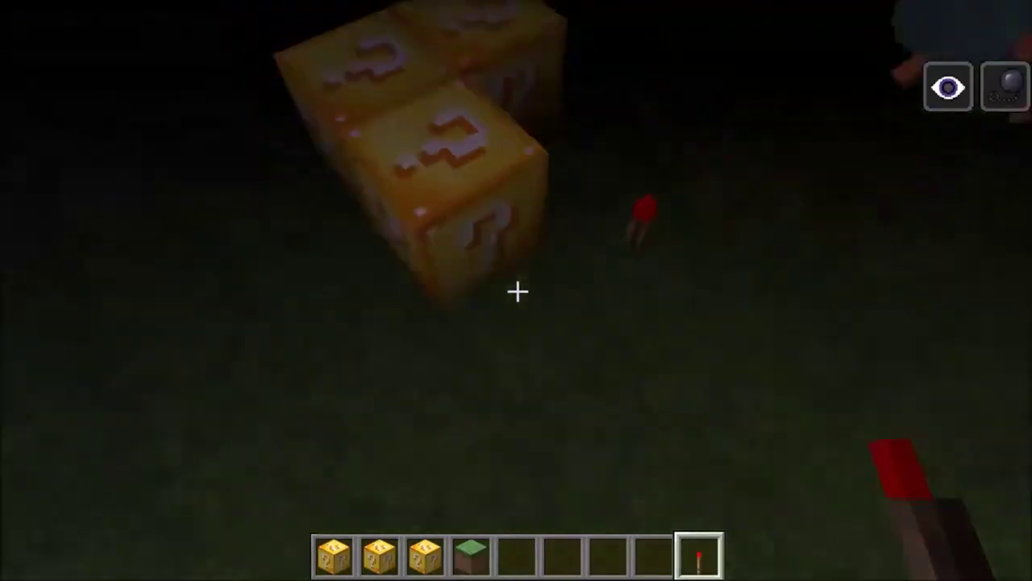
Step: Kill the mobs around the lucky block area with the WorldEdit butcher command
{"action": "right_click", "coordinate": [516, 290]}
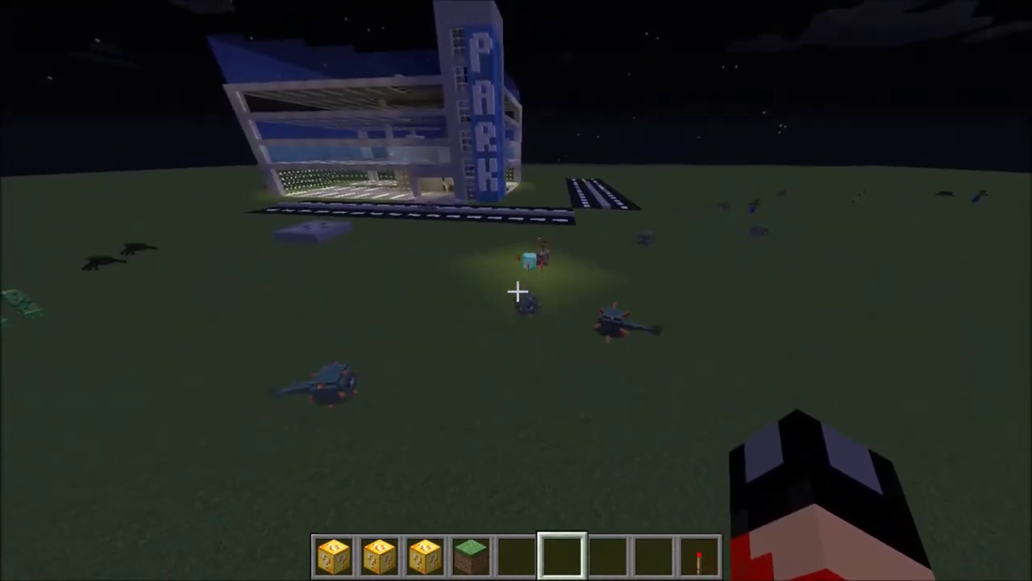
{"action": "key", "text": "slash"}
{"action": "type", "text": "butcher"}
{"action": "key", "text": "Return"}
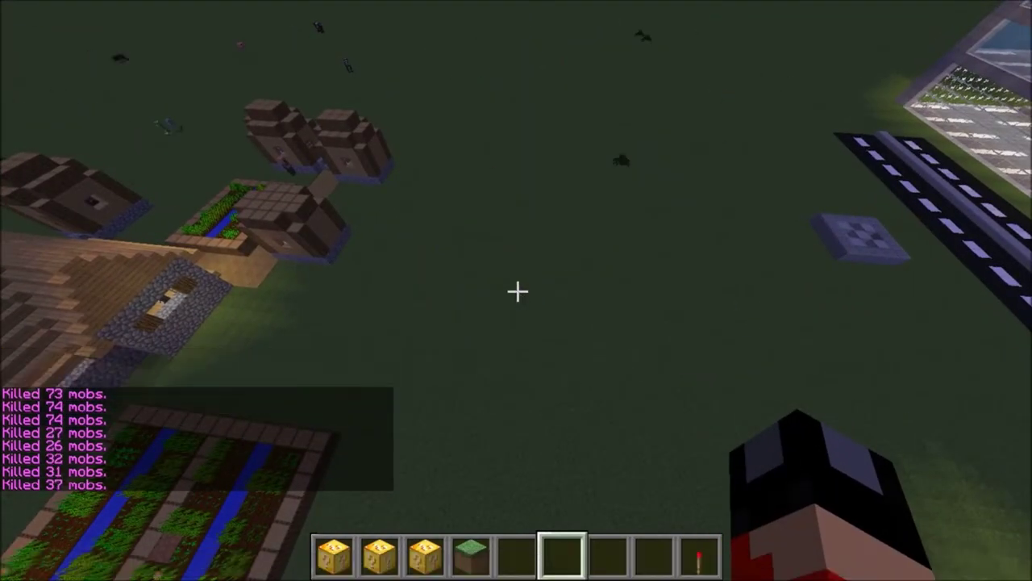
Step: Place a lucky block on the open grass and set a redstone torch beside it to trigger it
{"action": "key", "text": "3"}
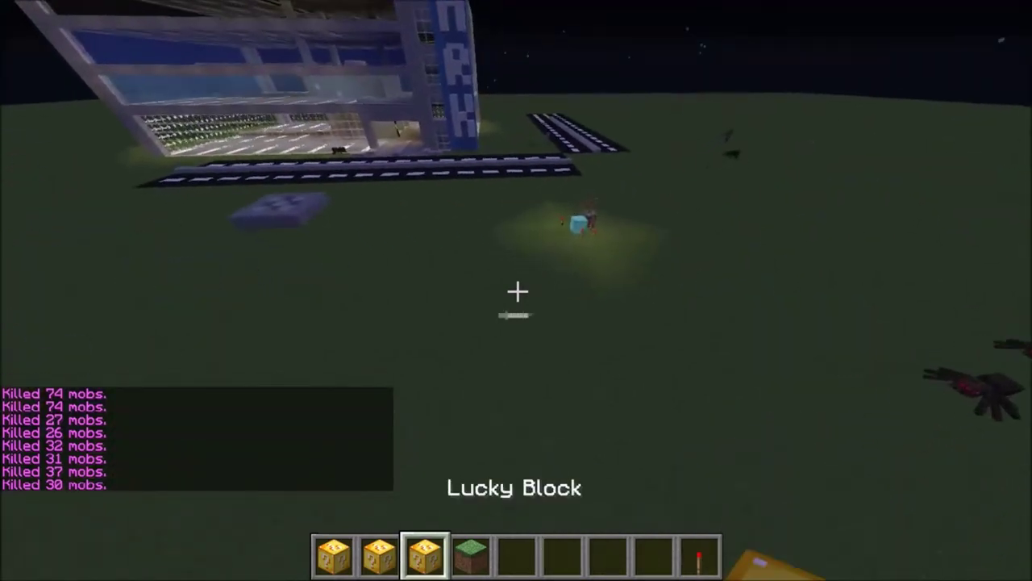
{"action": "key", "text": "e"}
{"action": "key", "text": "e"}
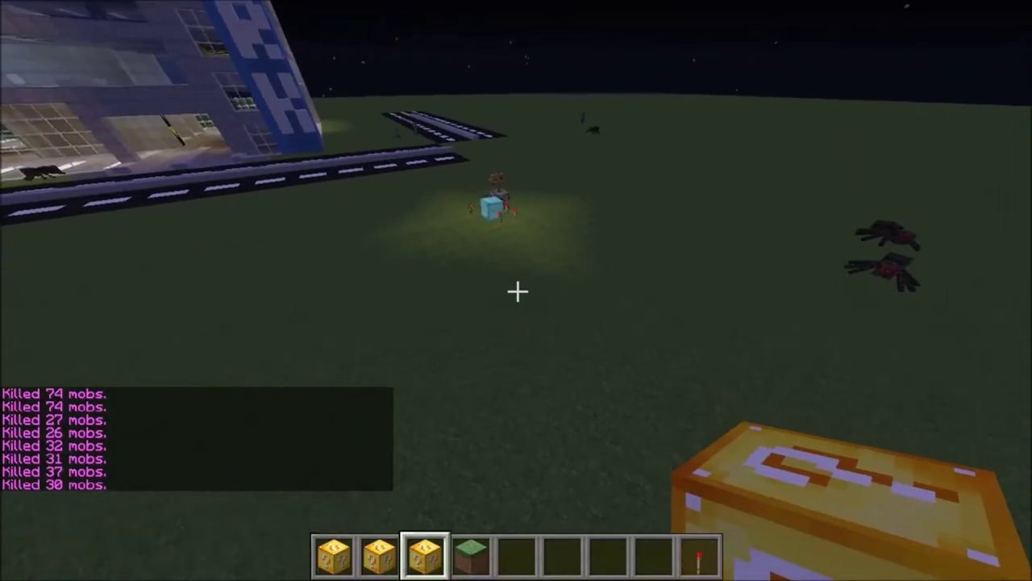
{"action": "key", "text": "2"}
{"action": "right_click", "coordinate": [517, 291]}
{"action": "scroll", "coordinate": [517, 291], "scroll_direction": "down", "scroll_amount": 7}
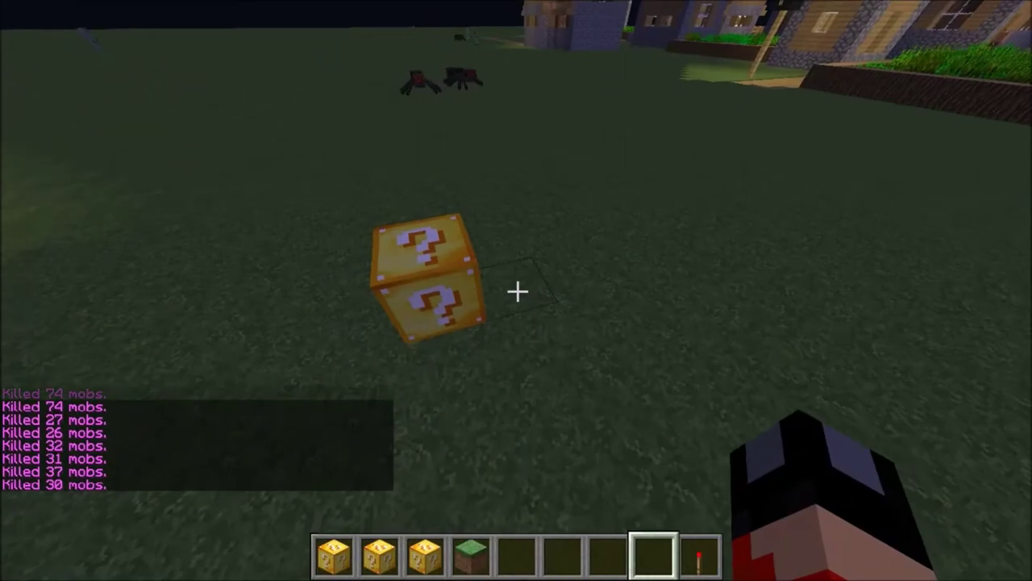
{"action": "right_click", "coordinate": [517, 291]}
Step: Clear the axe from the hotbar and place an Unlucky Block on the grass near the redstone torch
{"action": "scroll", "coordinate": [517, 291], "scroll_direction": "up", "scroll_amount": 8}
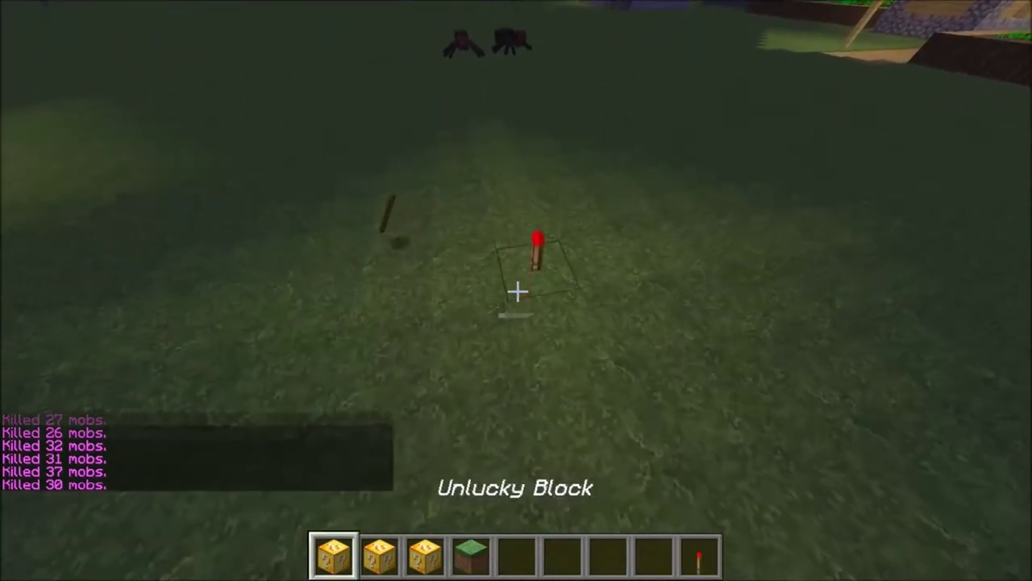
{"action": "key", "text": "e"}
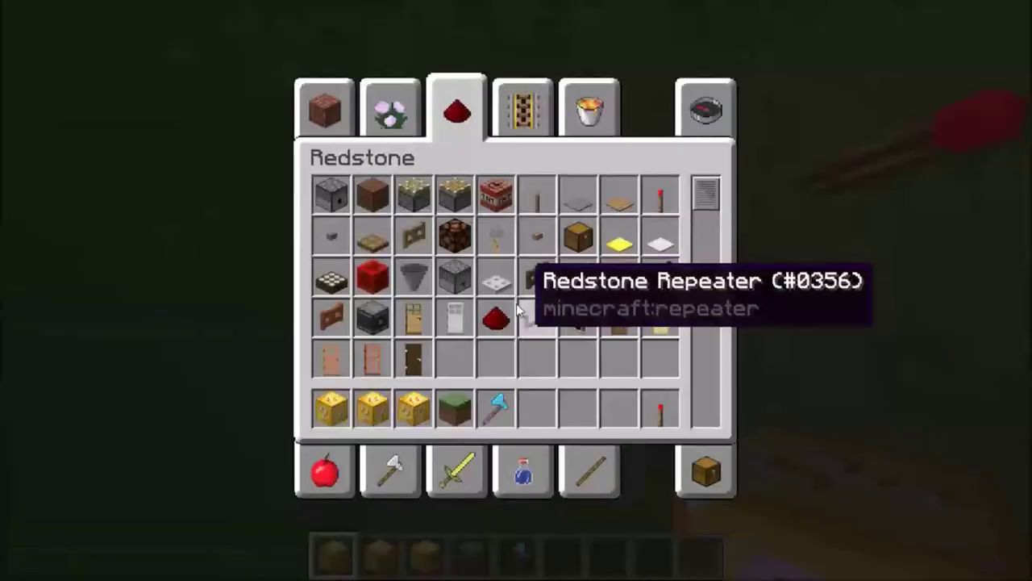
{"action": "left_click", "coordinate": [504, 404]}
{"action": "key", "text": "e"}
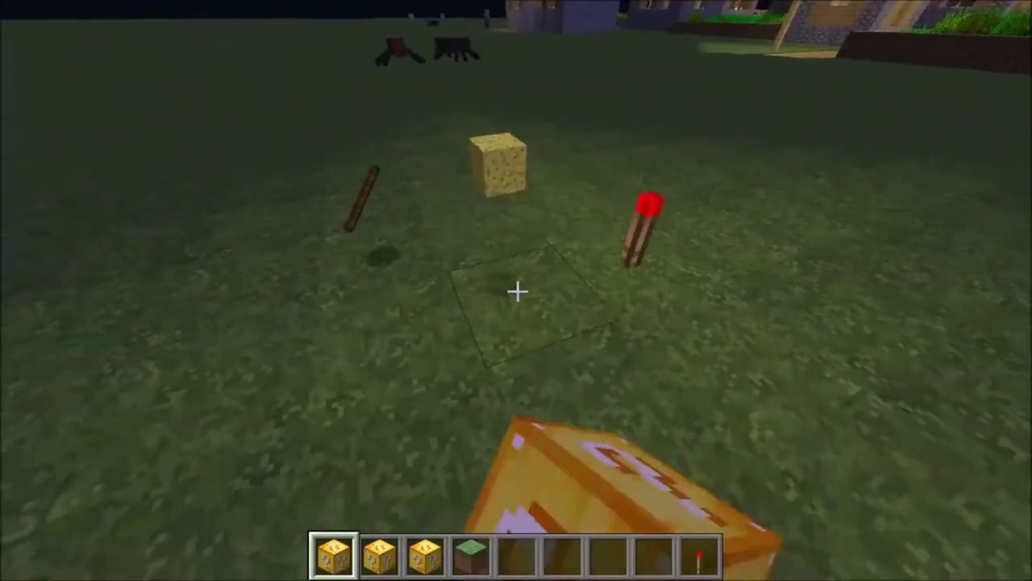
{"action": "right_click", "coordinate": [516, 290]}
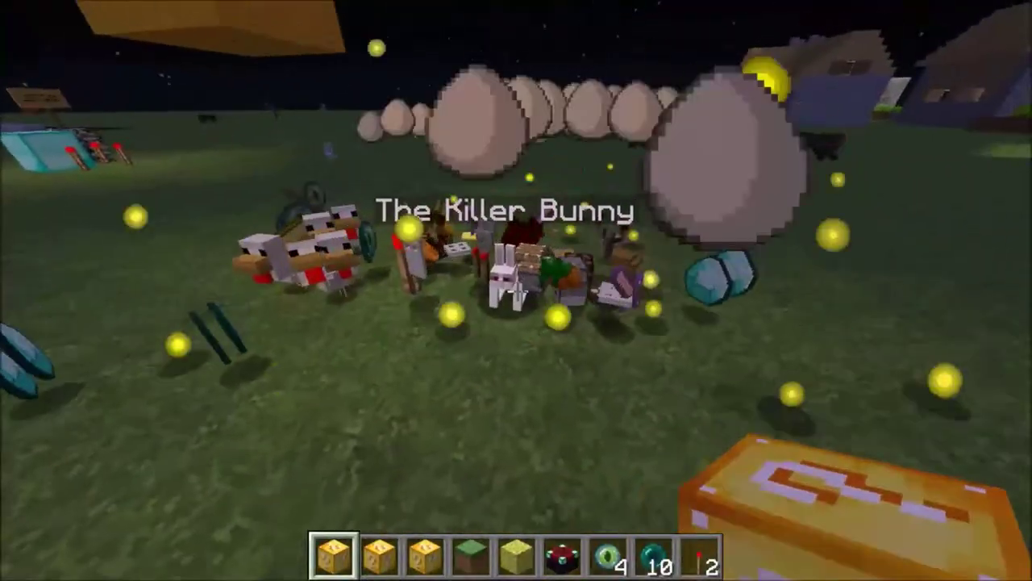
Step: Review the items collected from the lucky blocks in the survival inventory
{"action": "key", "text": "e"}
{"action": "left_click", "coordinate": [706, 472]}
{"action": "key", "text": "e"}
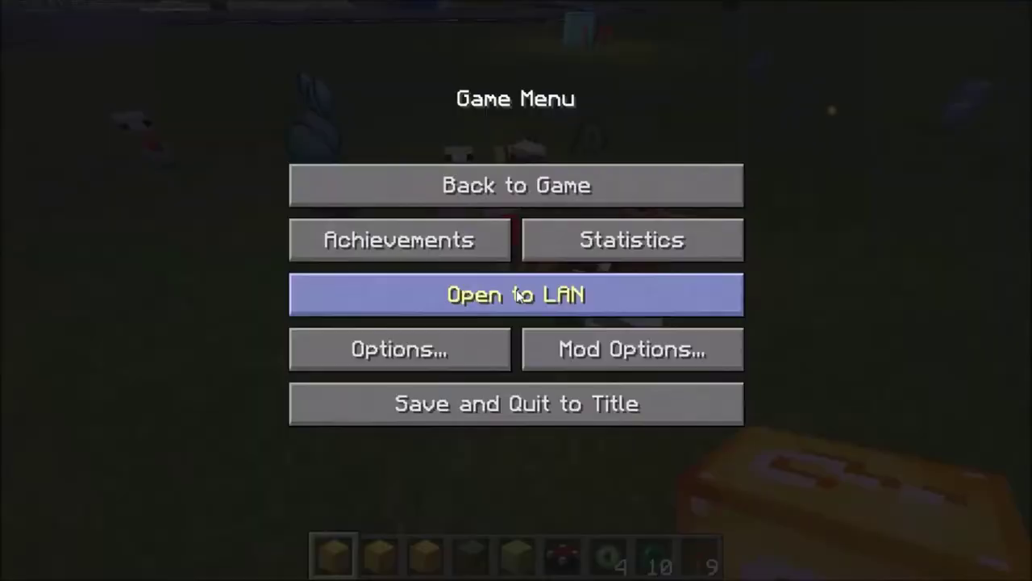
{"action": "key", "text": "e"}
{"action": "left_click", "coordinate": [456, 472]}
{"action": "left_click", "coordinate": [705, 472]}
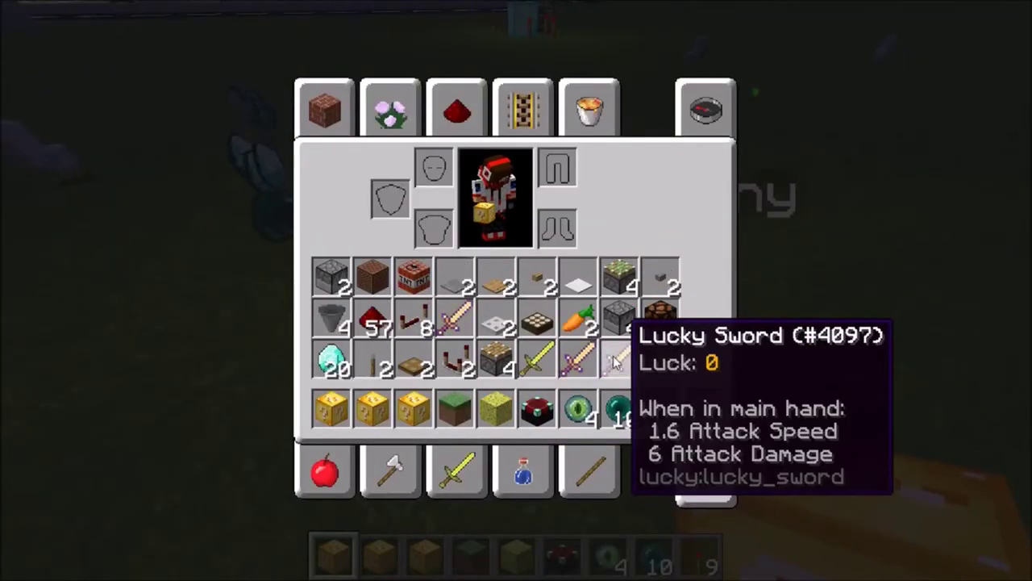
{"action": "key", "text": "Escape"}
{"action": "key", "text": "Escape"}
{"action": "left_click", "coordinate": [400, 349]}
{"action": "key", "text": "Escape"}
{"action": "key", "text": "Escape"}
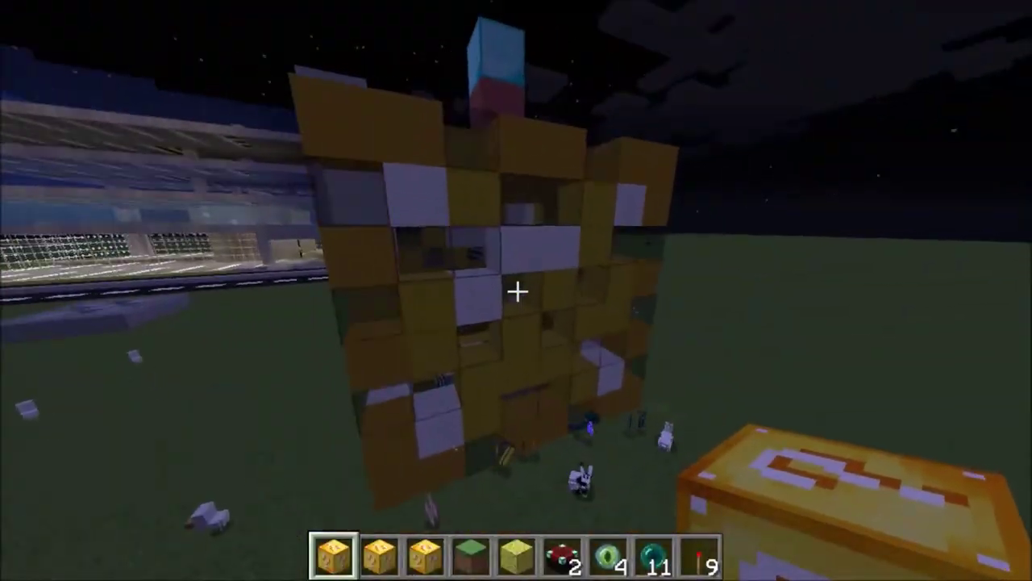
{"action": "key", "text": "e"}
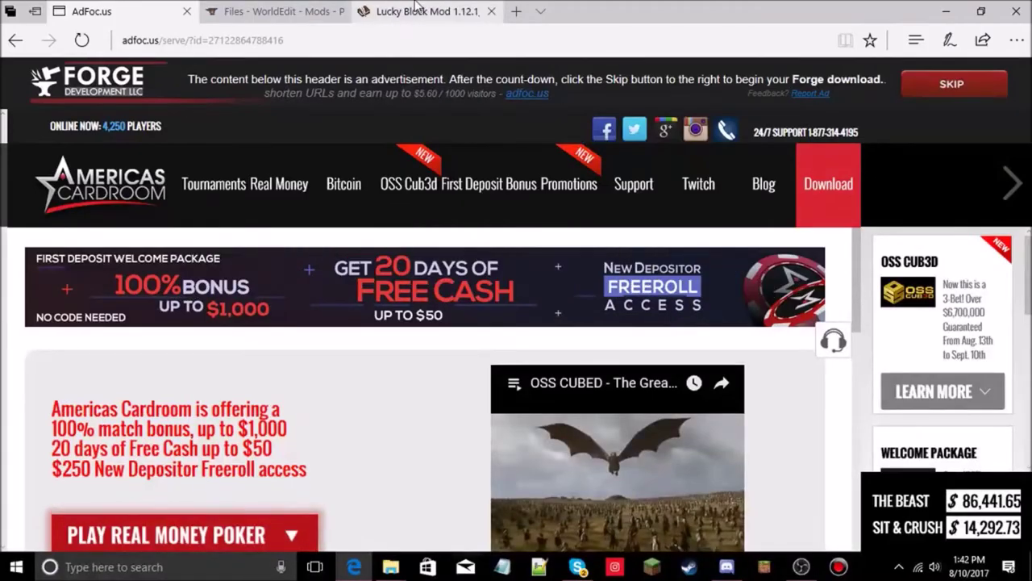
Step: Switch to Microsoft Edge, search for galacticraft in a new tab and open the Micdoodle8 - Galacticraft result
{"action": "left_click", "coordinate": [519, 11]}
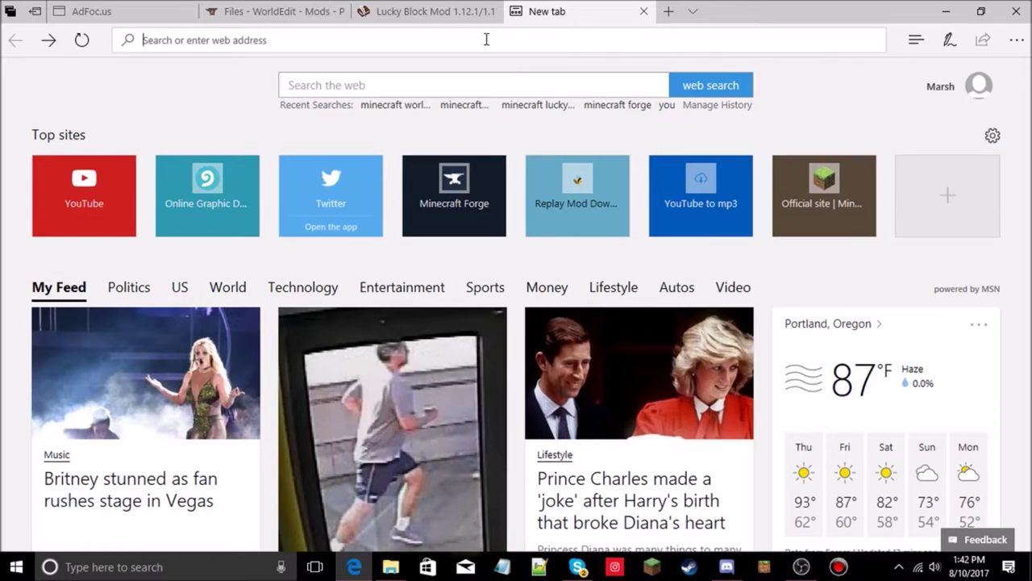
{"action": "type", "text": "galac"}
{"action": "type", "text": "t"}
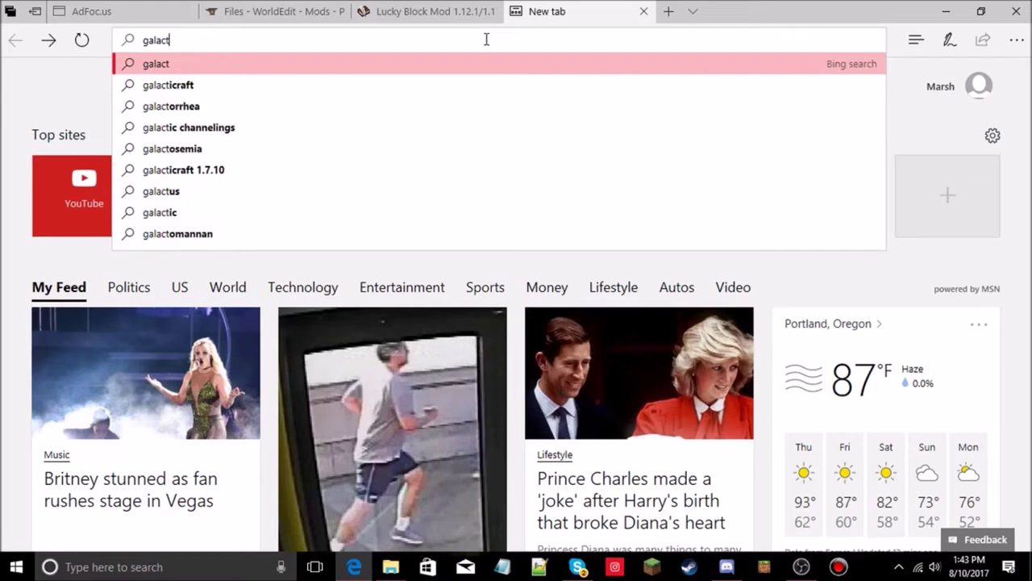
{"action": "left_click", "coordinate": [260, 86]}
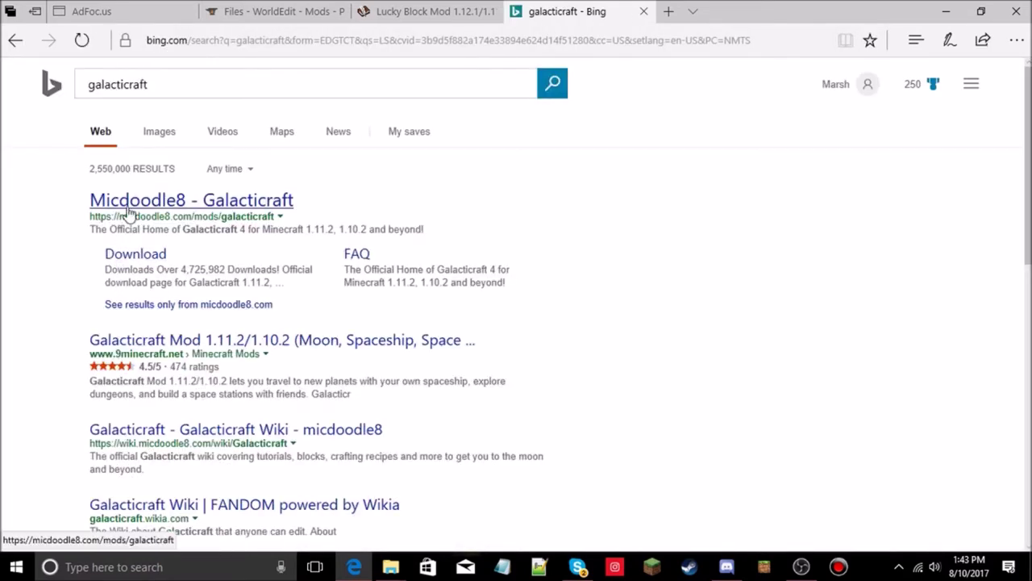
{"action": "left_click", "coordinate": [239, 199]}
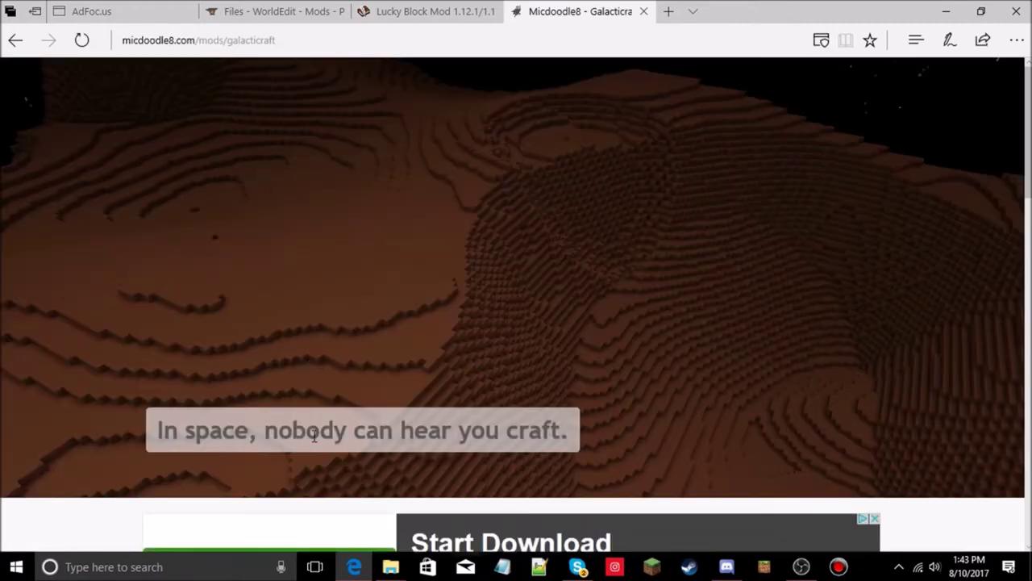
Step: Look over the upper part of the Galacticraft page, from its banner to the About section
{"action": "scroll", "coordinate": [478, 426], "scroll_direction": "down", "scroll_amount": 3}
{"action": "scroll", "coordinate": [472, 433], "scroll_direction": "up", "scroll_amount": 3}
{"action": "scroll", "coordinate": [473, 434], "scroll_direction": "down", "scroll_amount": 4}
{"action": "scroll", "coordinate": [473, 433], "scroll_direction": "up", "scroll_amount": 4}
{"action": "scroll", "coordinate": [532, 206], "scroll_direction": "down", "scroll_amount": 3}
{"action": "scroll", "coordinate": [531, 205], "scroll_direction": "up", "scroll_amount": 3}
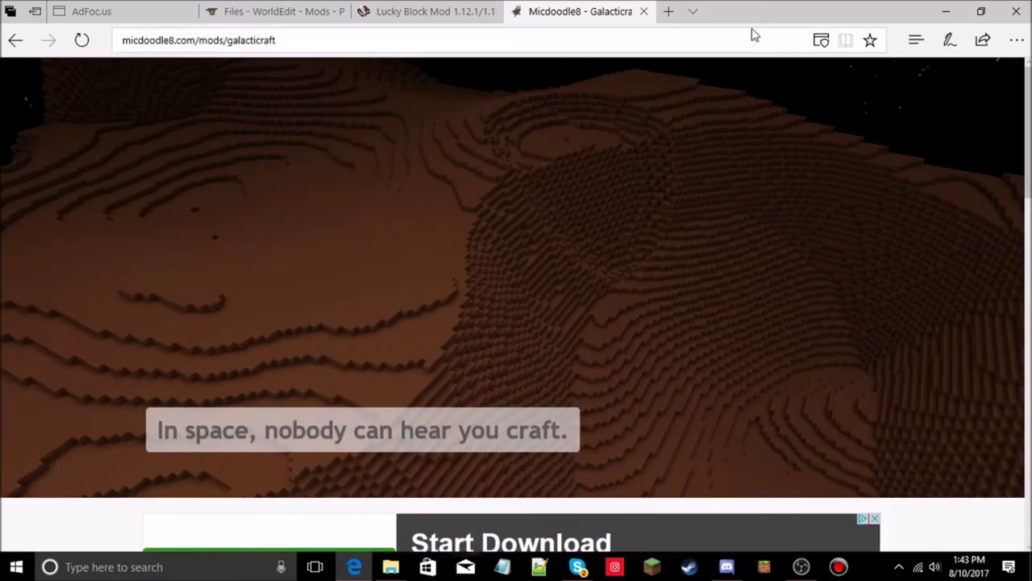
{"action": "scroll", "coordinate": [598, 184], "scroll_direction": "down", "scroll_amount": 3}
{"action": "scroll", "coordinate": [598, 184], "scroll_direction": "down", "scroll_amount": 3}
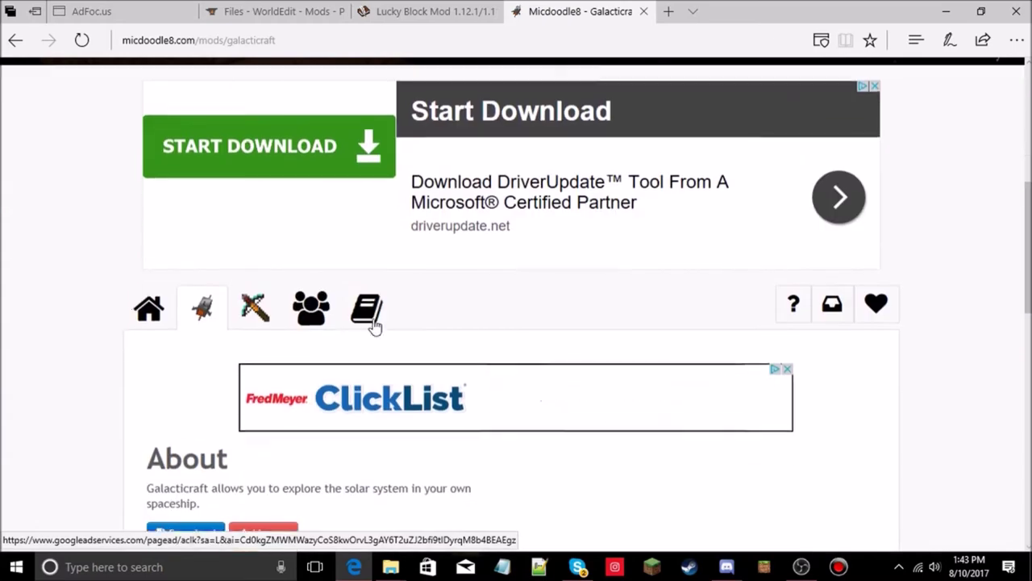
{"action": "left_click", "coordinate": [225, 18]}
{"action": "left_click", "coordinate": [187, 11]}
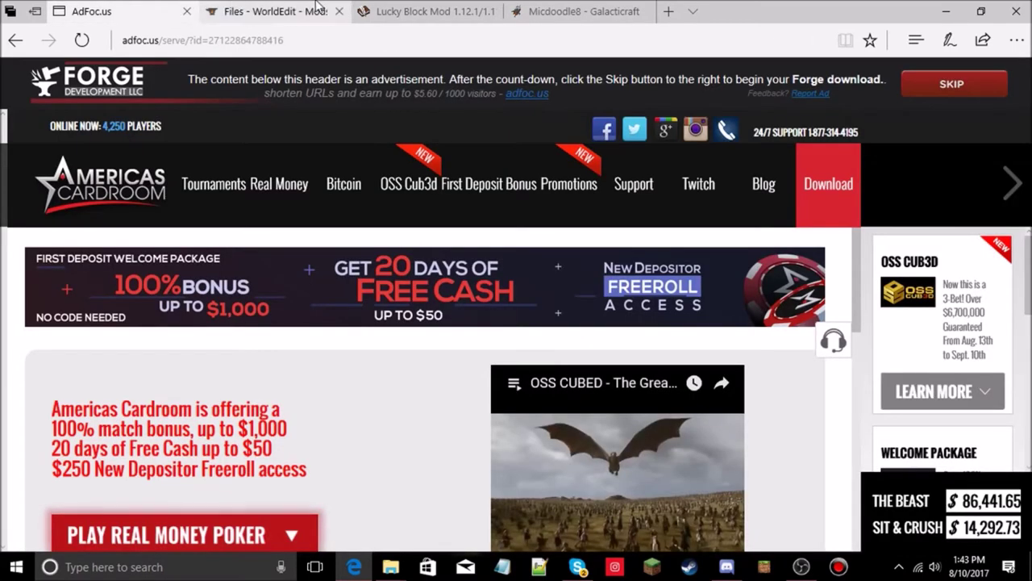
{"action": "left_click", "coordinate": [549, 11]}
{"action": "scroll", "coordinate": [511, 234], "scroll_direction": "up", "scroll_amount": 3}
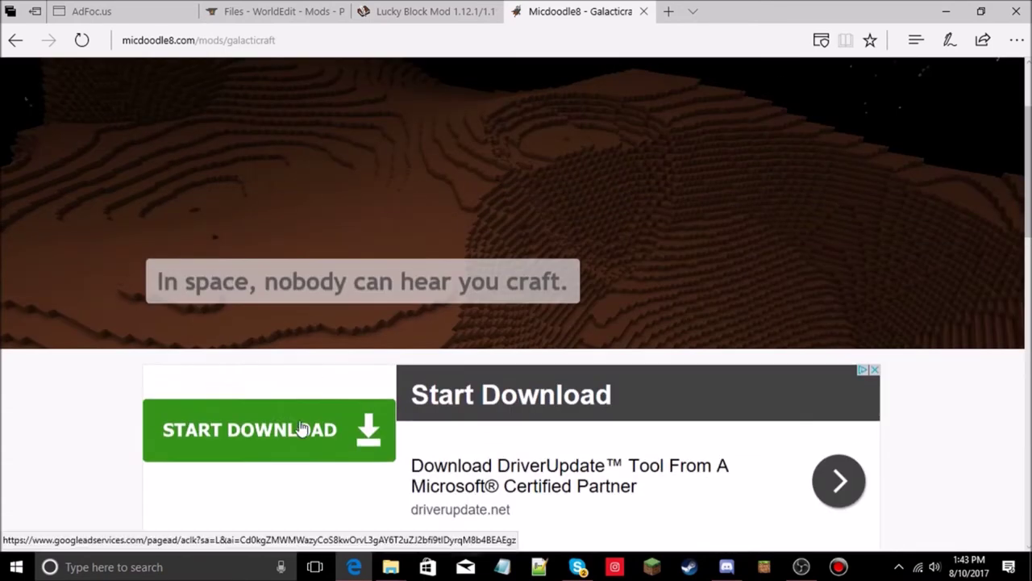
{"action": "left_click", "coordinate": [302, 442]}
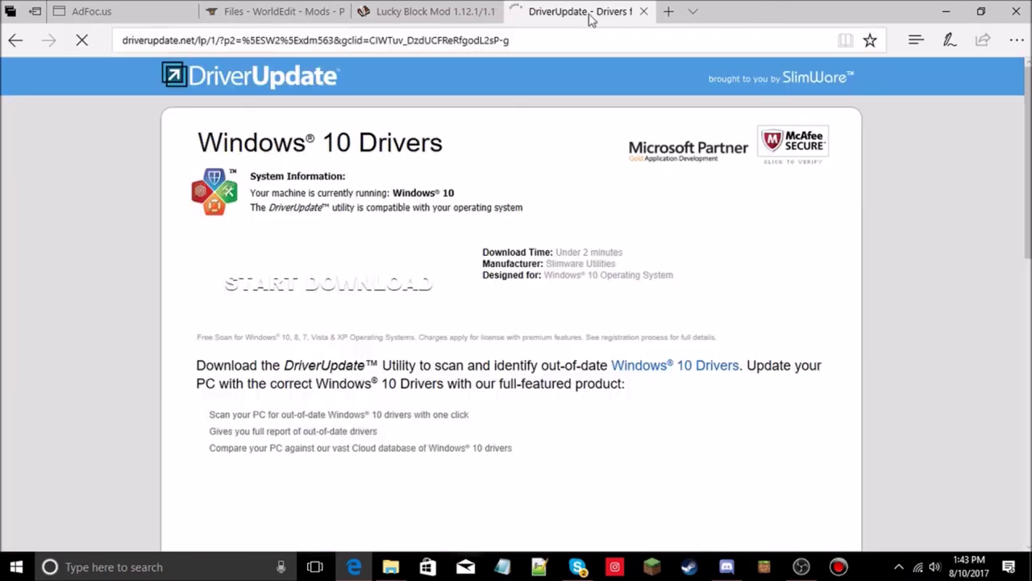
{"action": "left_click", "coordinate": [15, 42]}
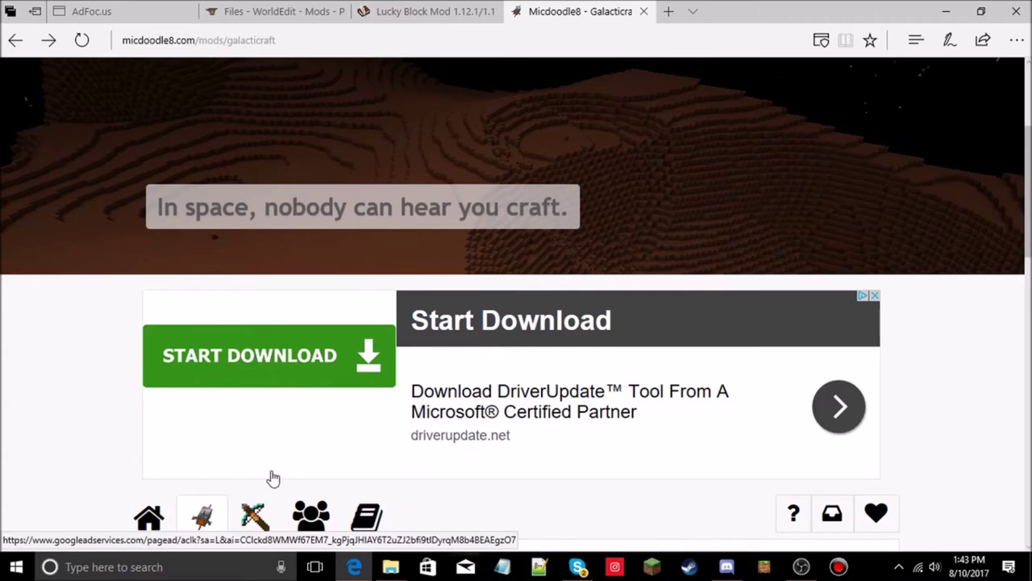
Step: Close the Start Download advertisement and examine the Galacticraft page down to its footer
{"action": "left_click", "coordinate": [875, 298]}
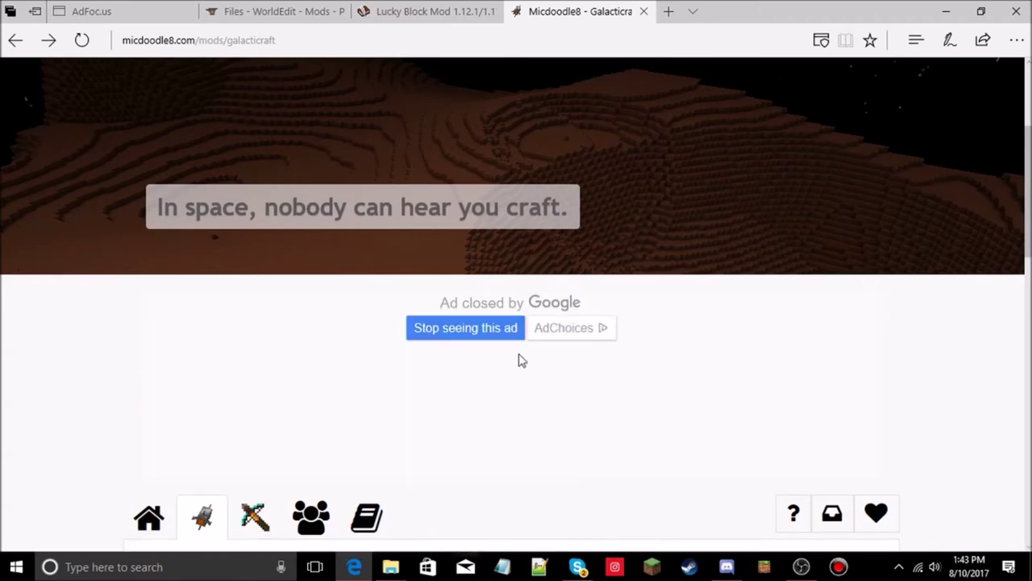
{"action": "scroll", "coordinate": [521, 350], "scroll_direction": "down", "scroll_amount": 3}
{"action": "scroll", "coordinate": [219, 369], "scroll_direction": "down", "scroll_amount": 1}
{"action": "scroll", "coordinate": [219, 369], "scroll_direction": "up", "scroll_amount": 6}
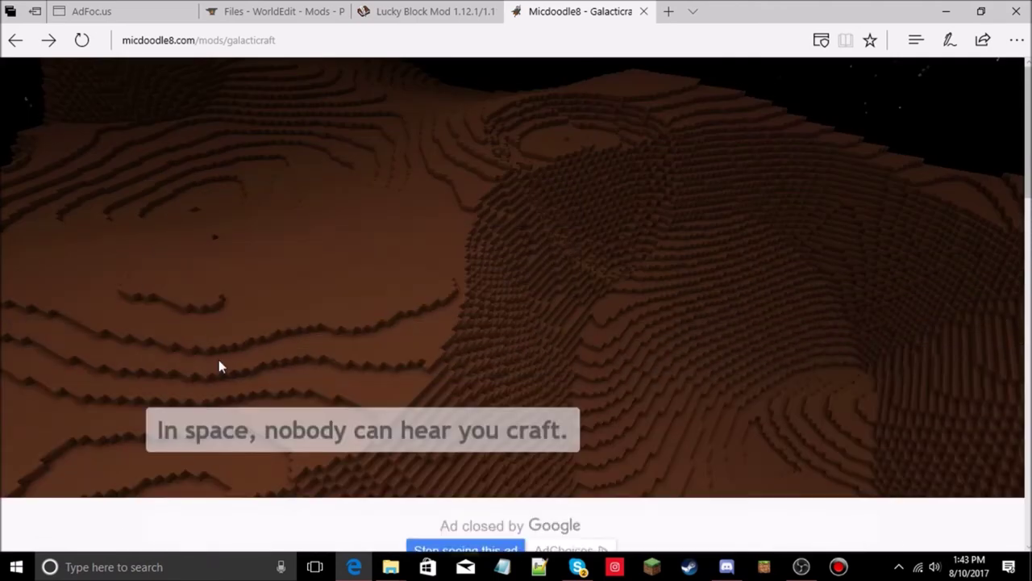
{"action": "scroll", "coordinate": [234, 439], "scroll_direction": "down", "scroll_amount": 5}
{"action": "scroll", "coordinate": [234, 439], "scroll_direction": "down", "scroll_amount": 10}
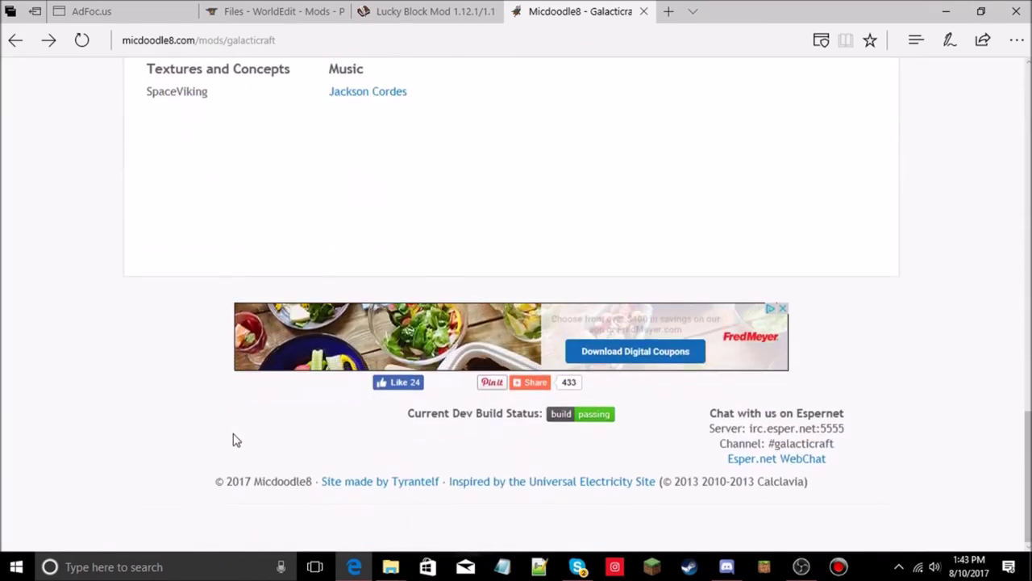
{"action": "scroll", "coordinate": [234, 440], "scroll_direction": "up", "scroll_amount": 5}
{"action": "scroll", "coordinate": [234, 439], "scroll_direction": "down", "scroll_amount": 2}
{"action": "scroll", "coordinate": [233, 440], "scroll_direction": "up", "scroll_amount": 4}
{"action": "scroll", "coordinate": [234, 440], "scroll_direction": "down", "scroll_amount": 5}
{"action": "scroll", "coordinate": [234, 439], "scroll_direction": "up", "scroll_amount": 10}
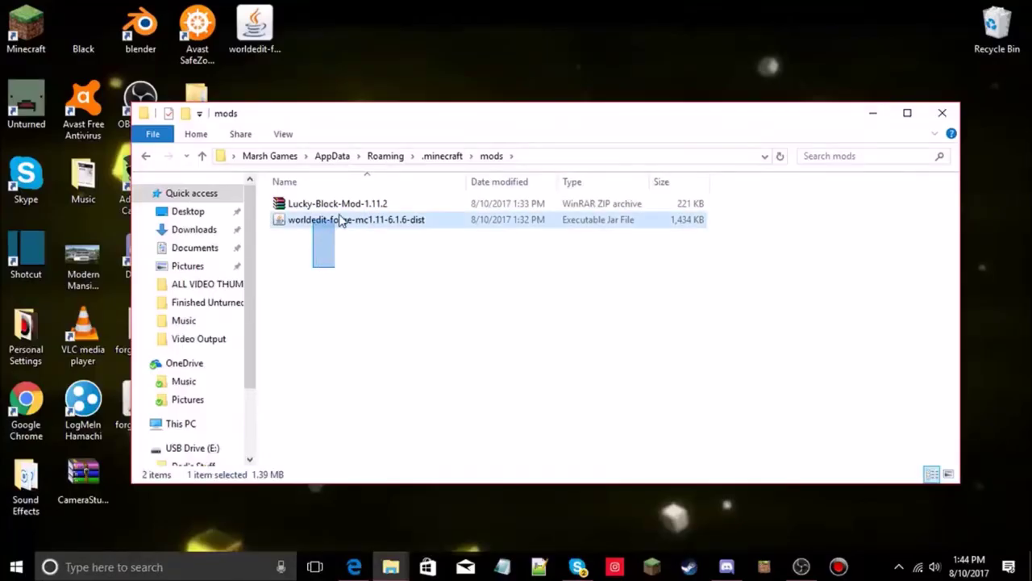
Step: Swap both files in the mods folder for the desktop's worldedit-forge-mc1.11.2-6.1.6-dist, keeping the removed files on the desktop, and minimize the folder window
{"action": "left_click_drag", "start_coordinate": [334, 242], "coordinate": [342, 207]}
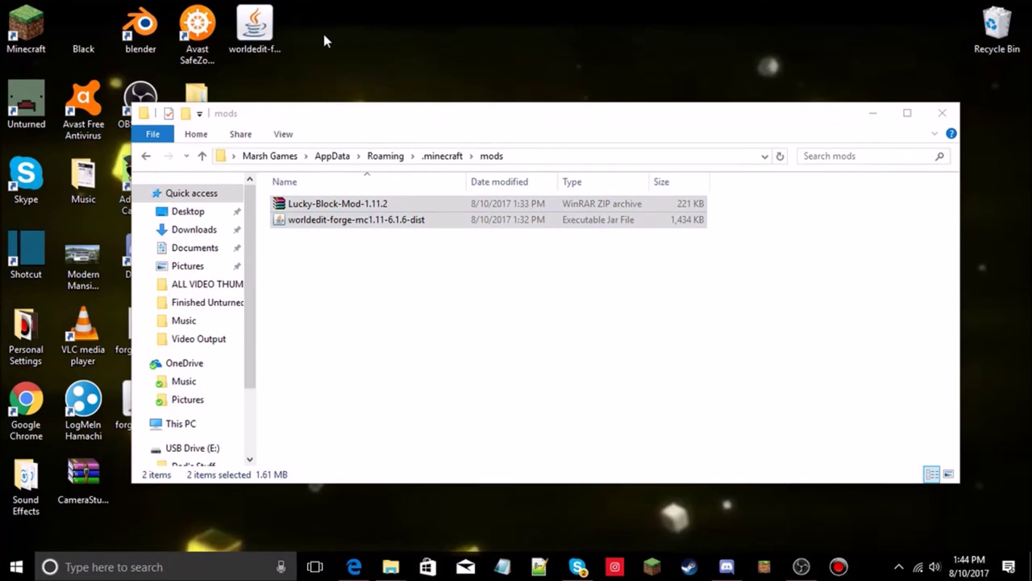
{"action": "left_click_drag", "start_coordinate": [324, 34], "coordinate": [323, 34]}
{"action": "left_click_drag", "start_coordinate": [254, 25], "coordinate": [646, 209]}
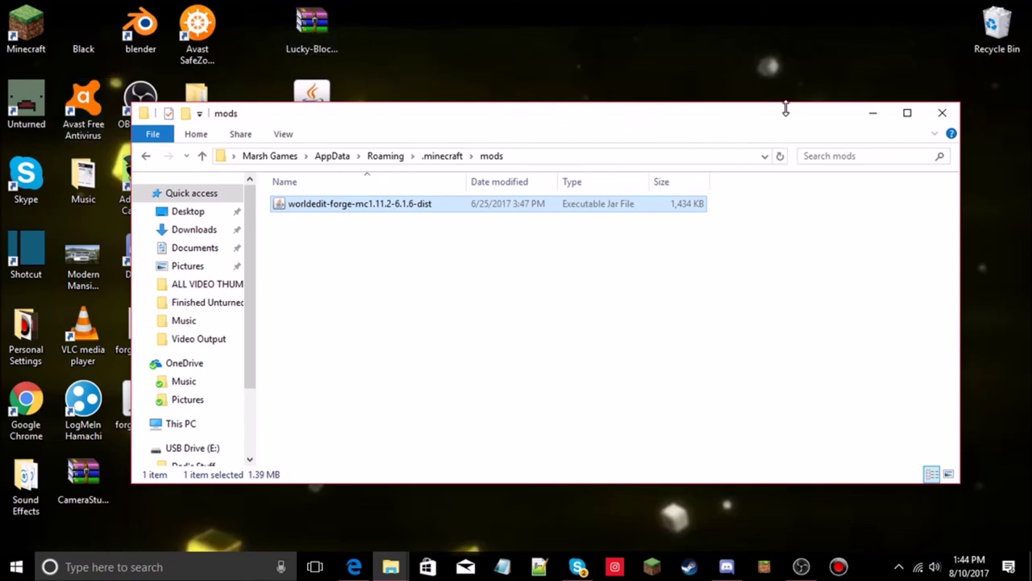
{"action": "left_click", "coordinate": [871, 113]}
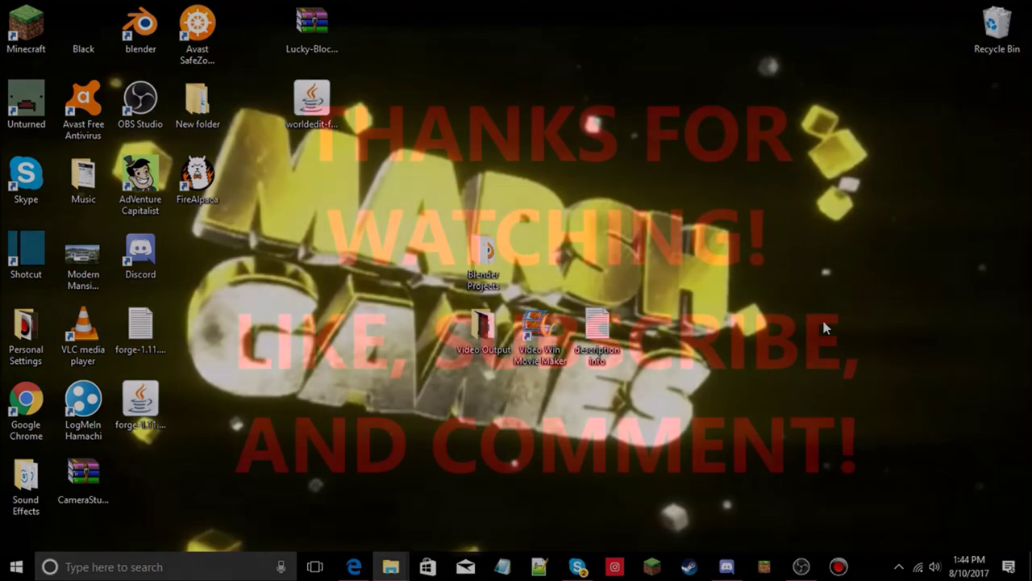